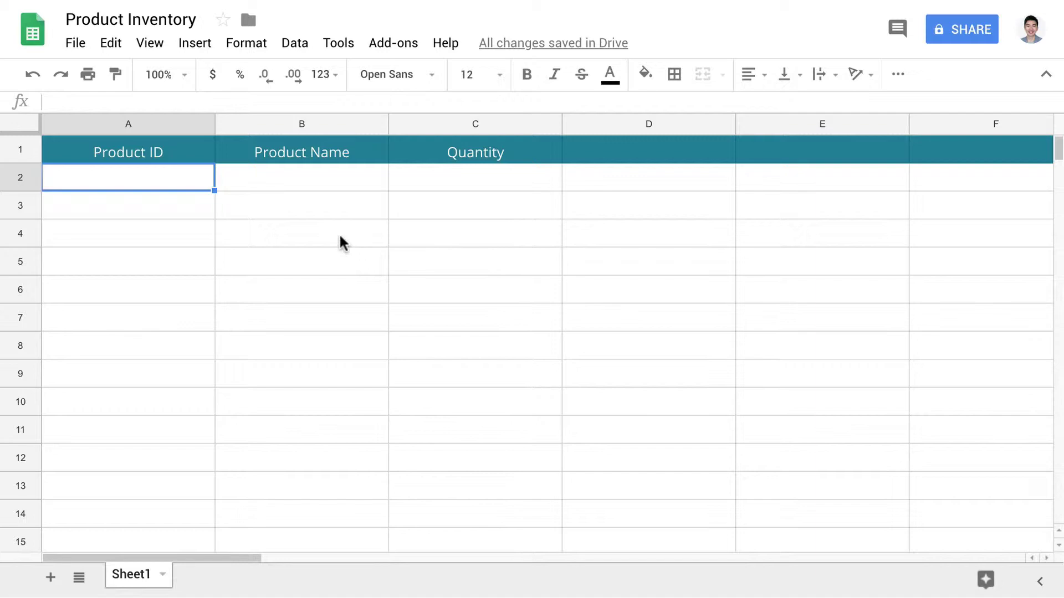
left_click(171, 150)
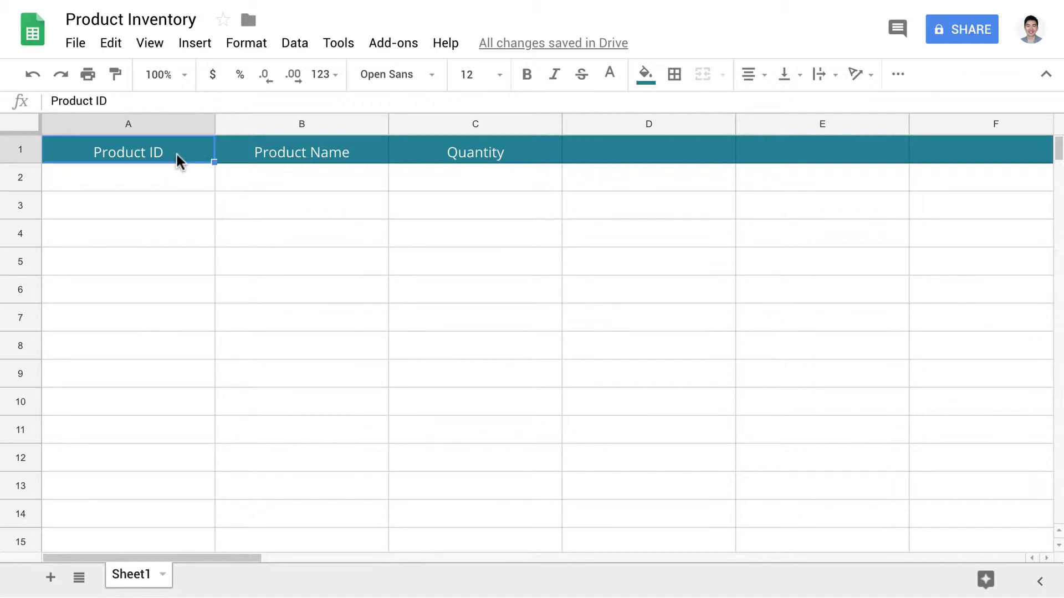
left_click(364, 153)
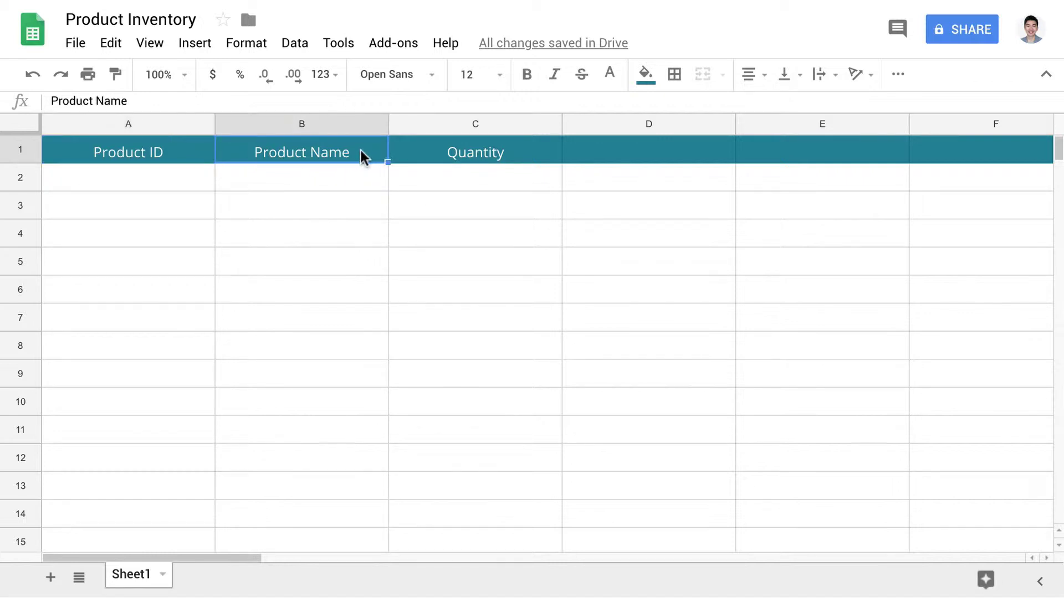
left_click(519, 149)
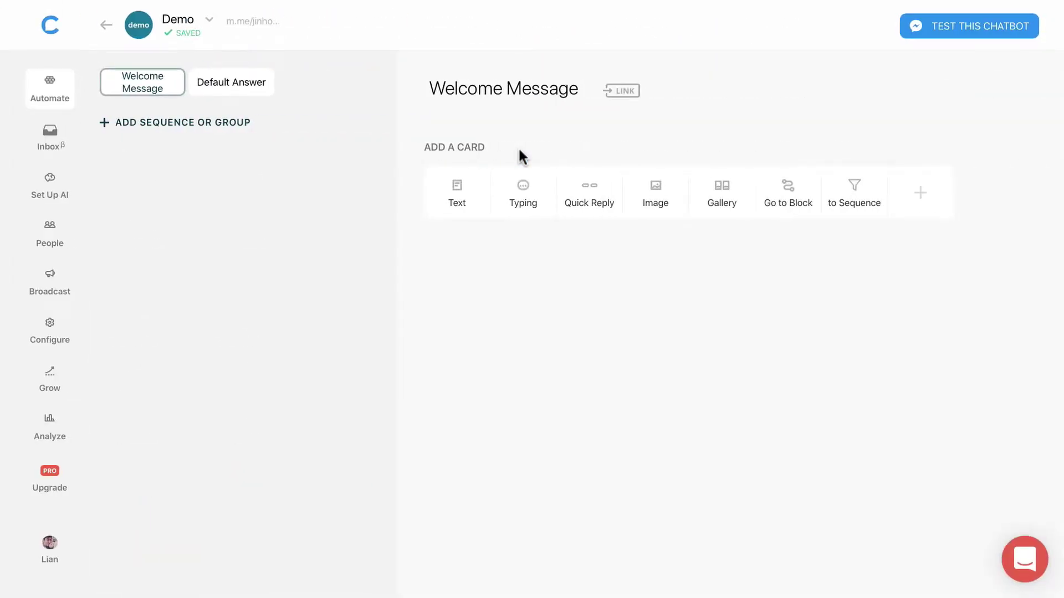
Step: Create a new group and add a block titled 'google sheets' inside it
left_click(231, 132)
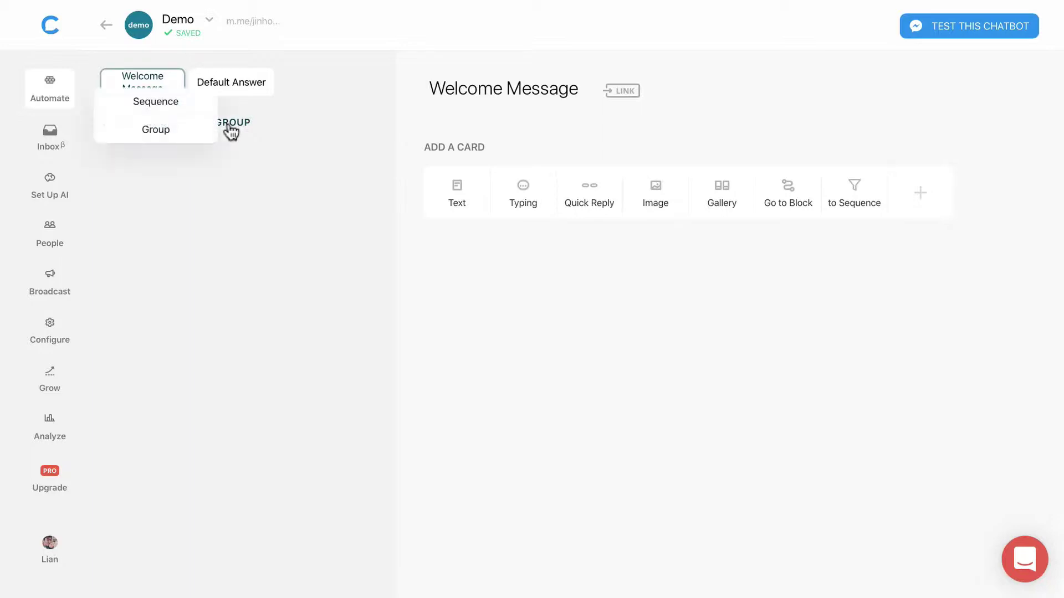
left_click(178, 138)
left_click(194, 243)
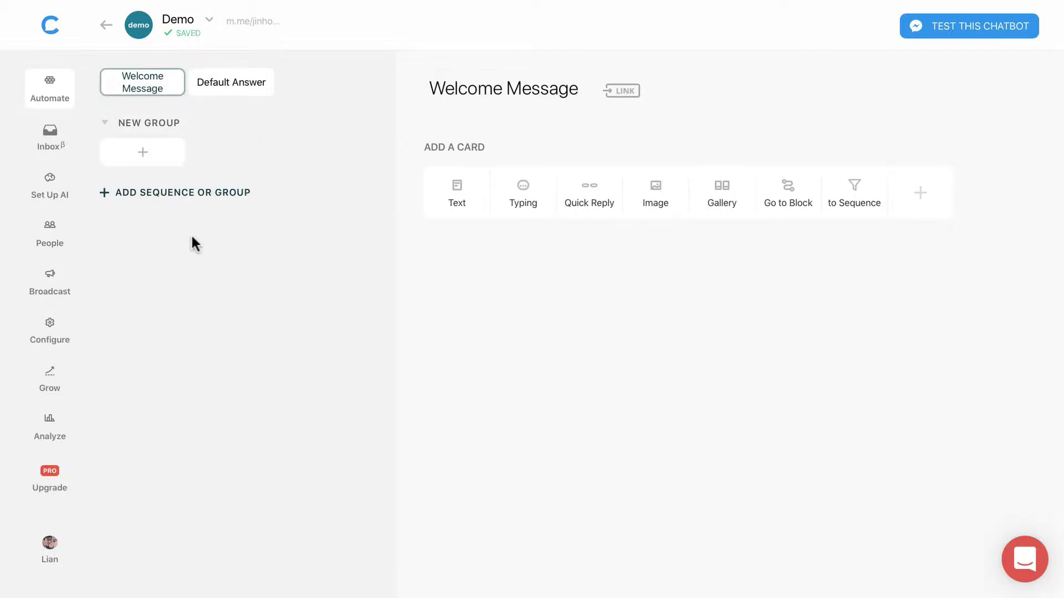
left_click(143, 150)
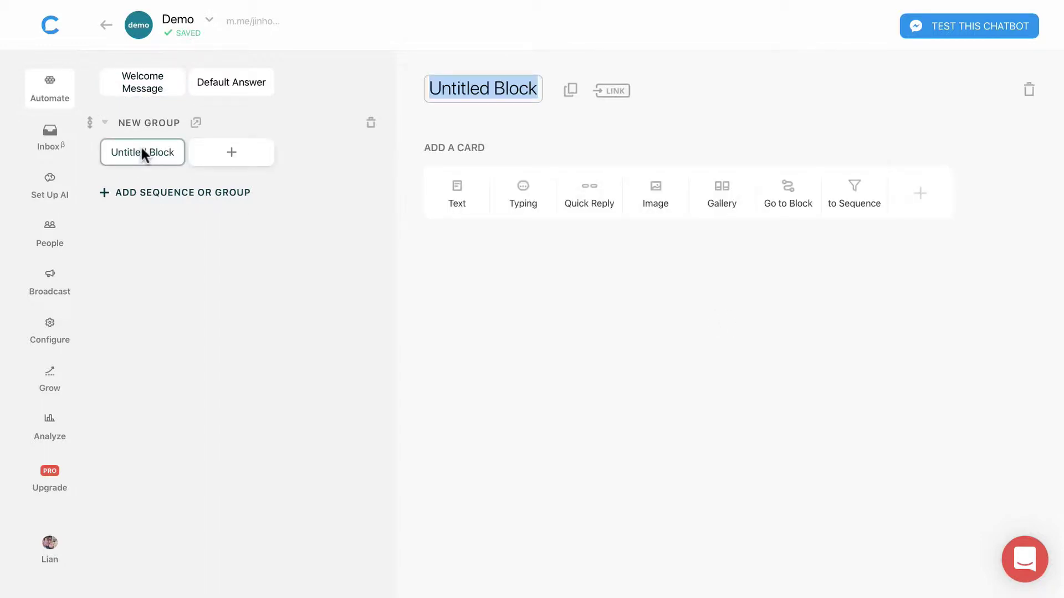
type("google")
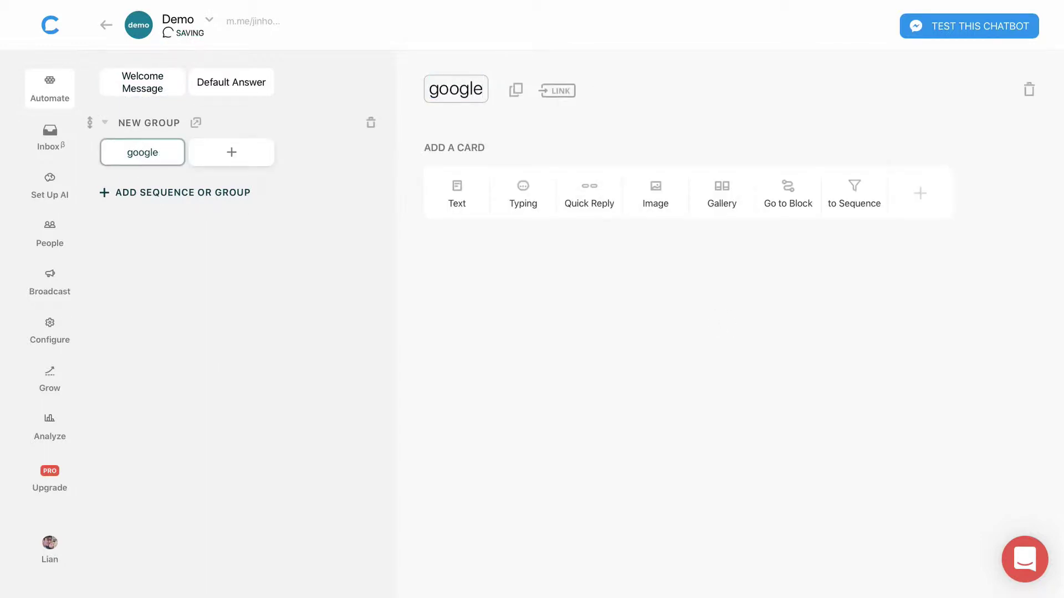
type(" sheets")
key("Return")
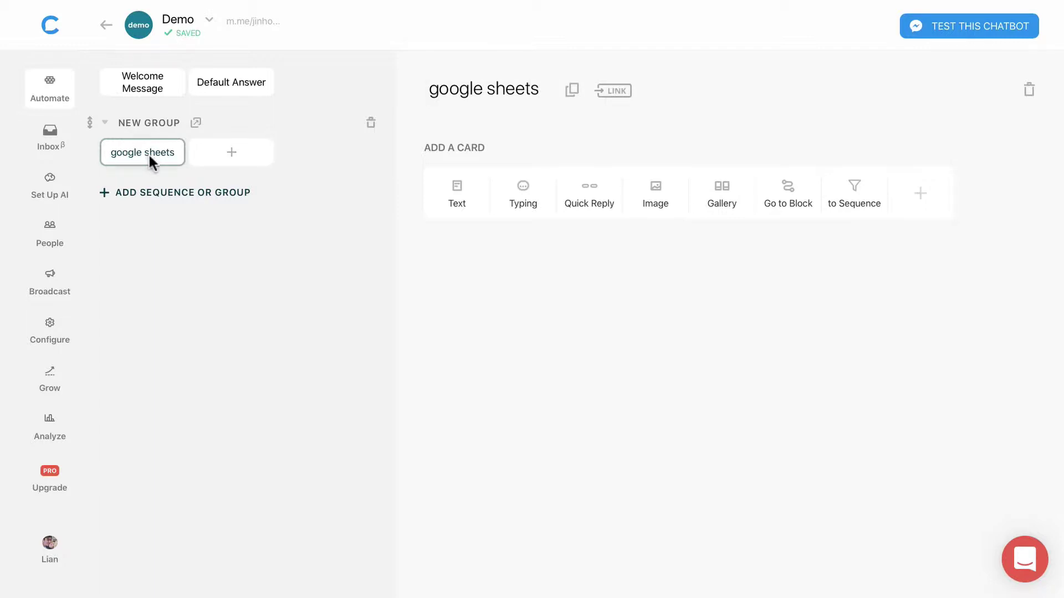
Step: Add a text card asking 'What would you like to do to your product inventory list?'
left_click(457, 192)
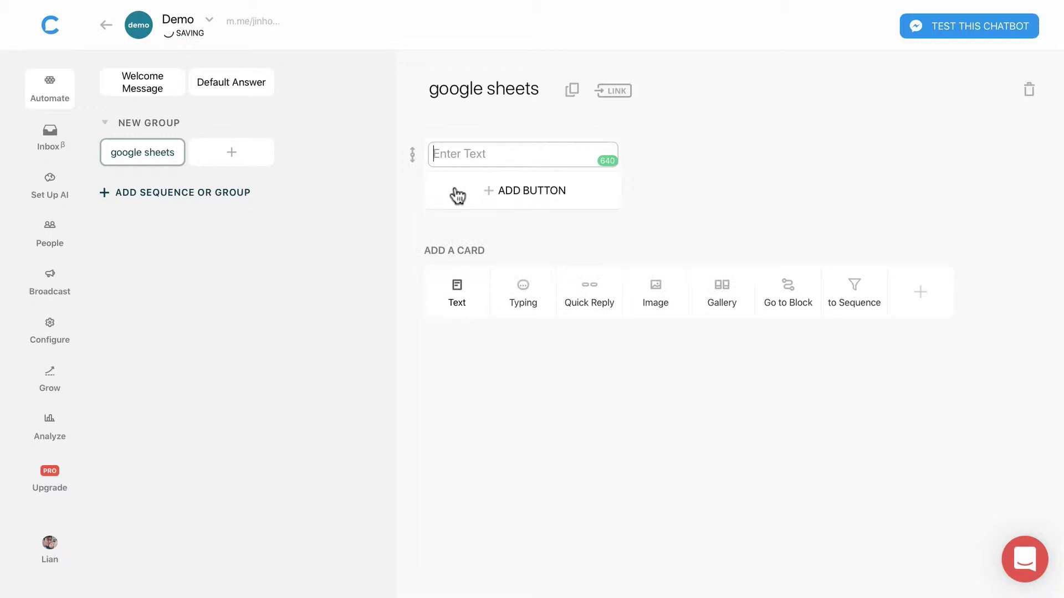
type("Wha")
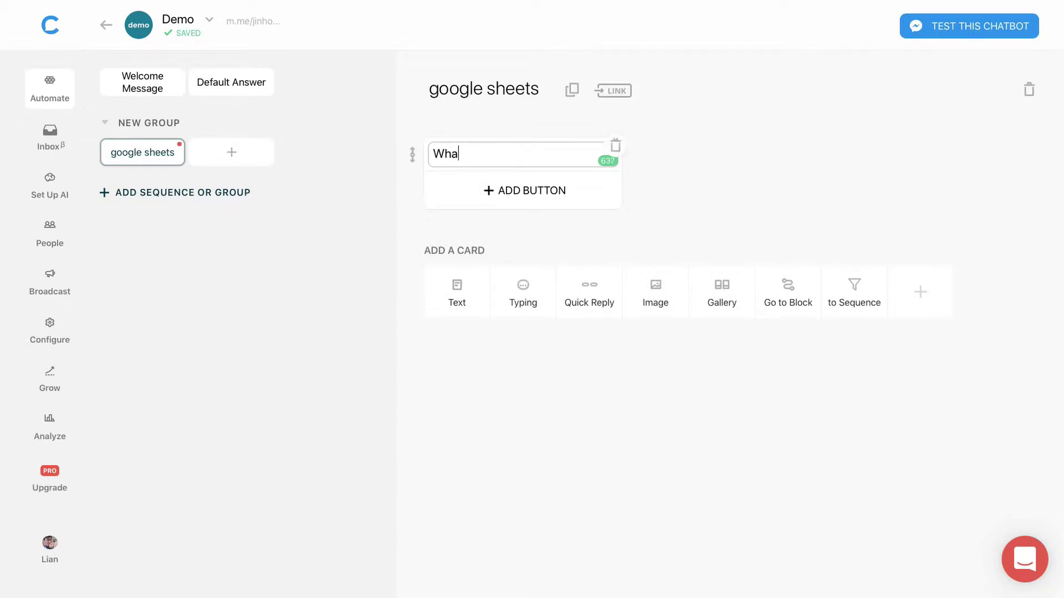
type("t would you like")
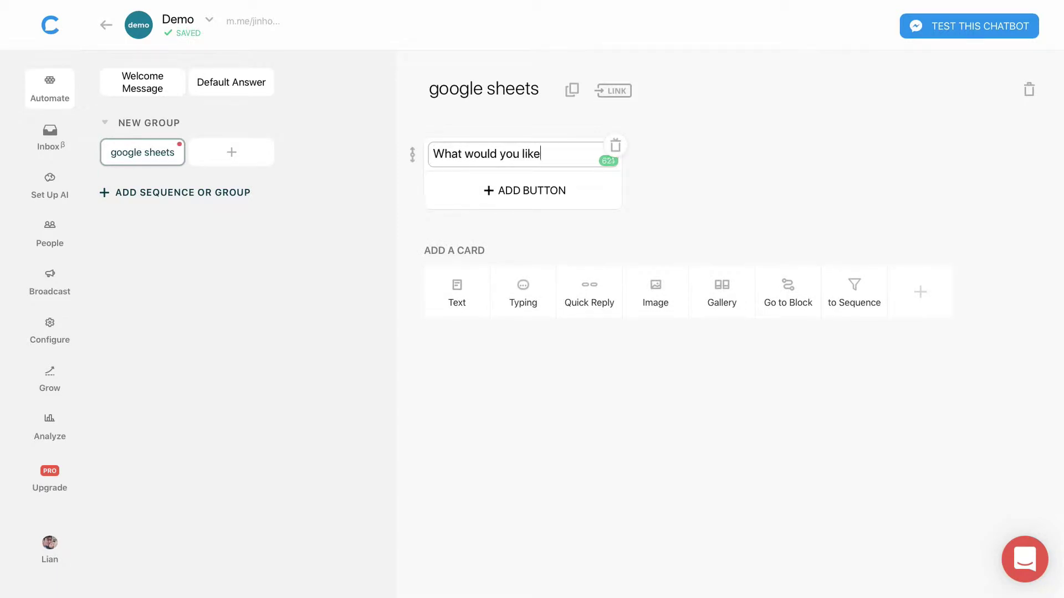
type(" to do to your product")
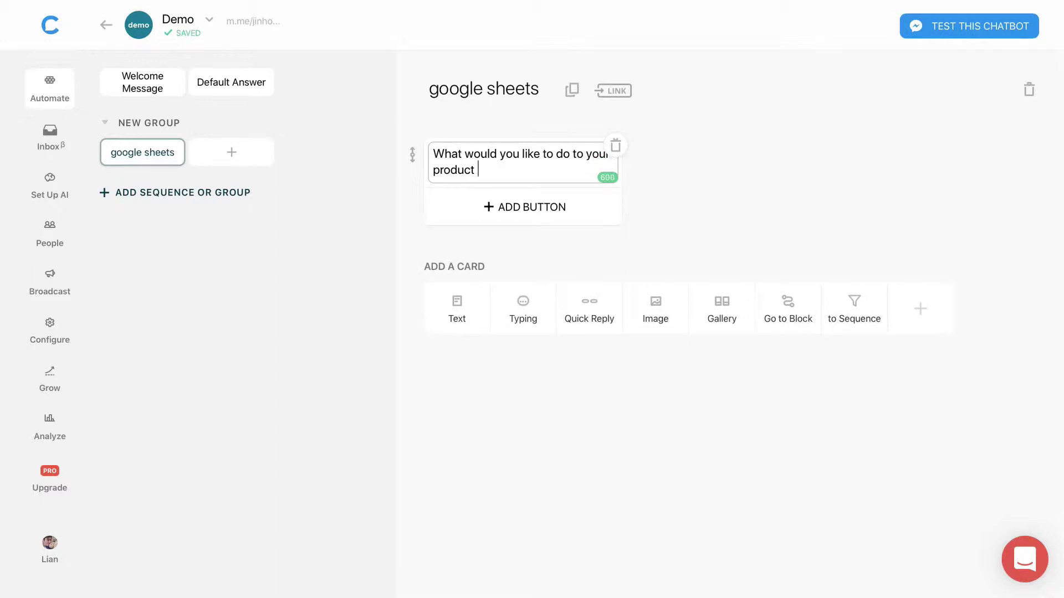
type(" inventory list?")
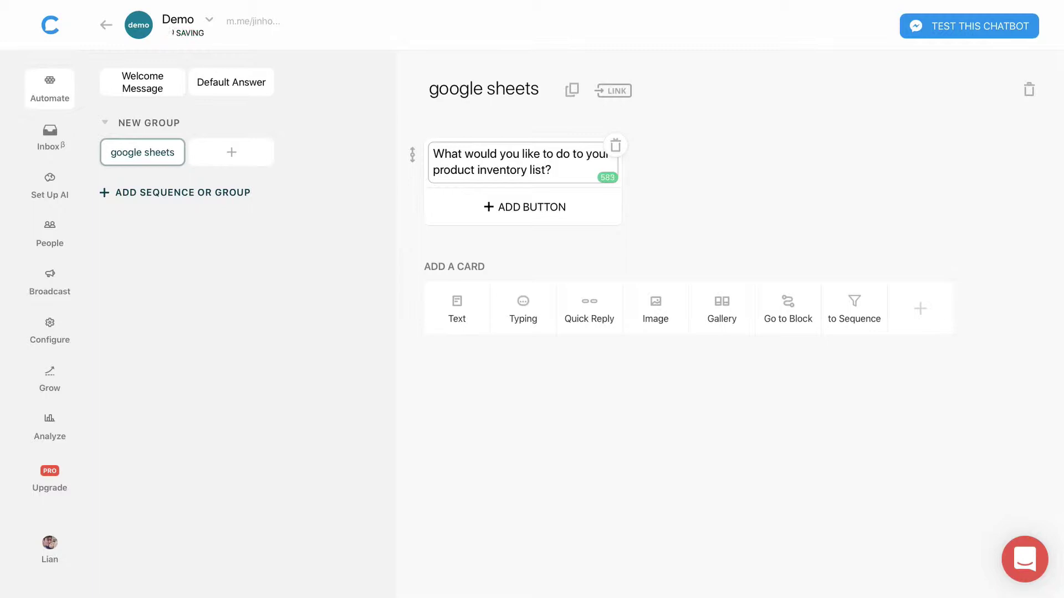
left_click(660, 243)
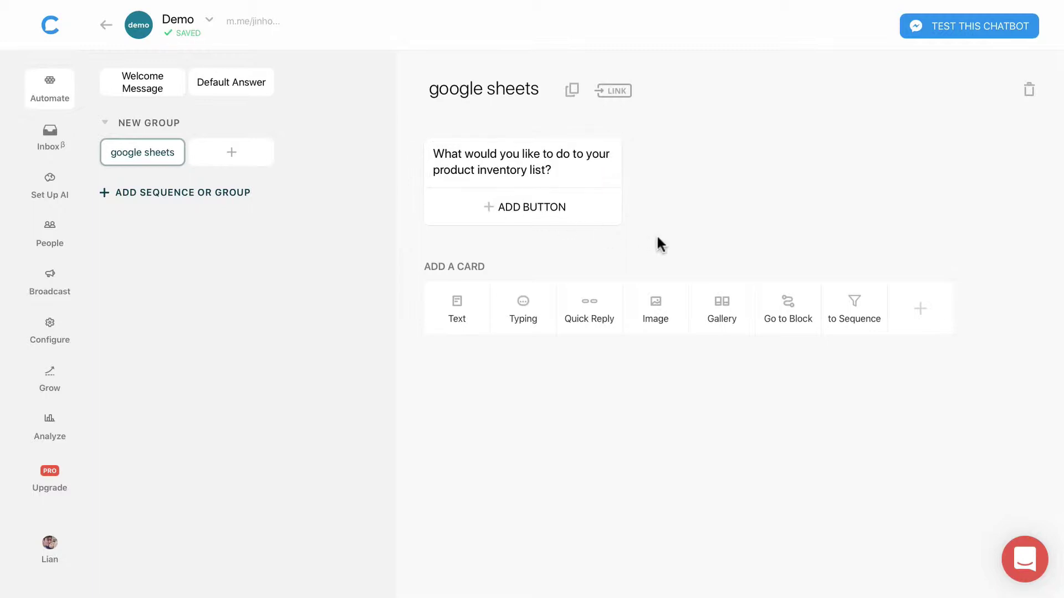
Step: Add an 'Add' quick reply that leads to a newly created 'add' block
left_click(590, 308)
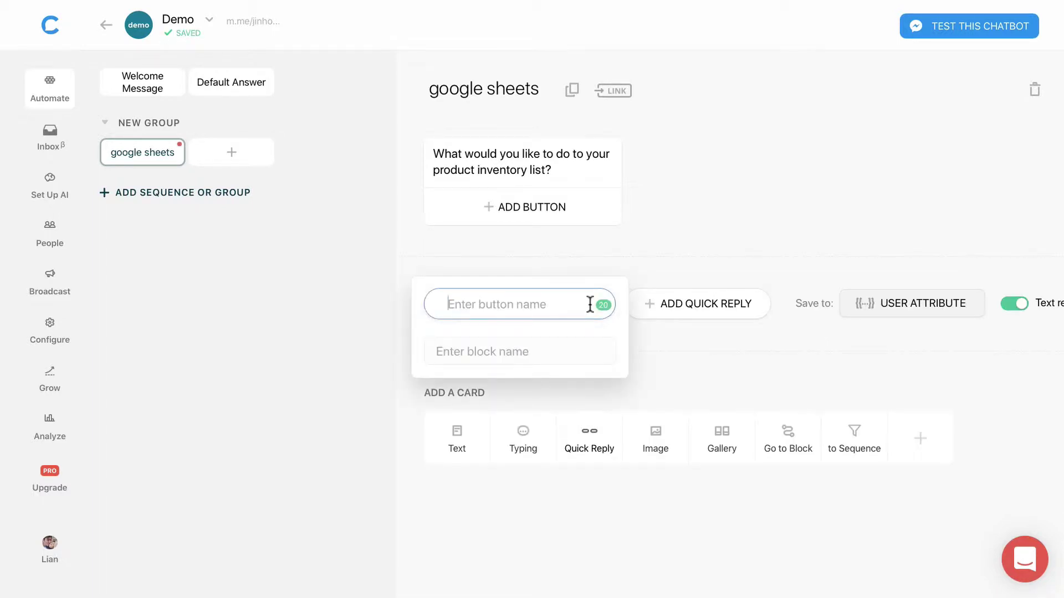
type("Add")
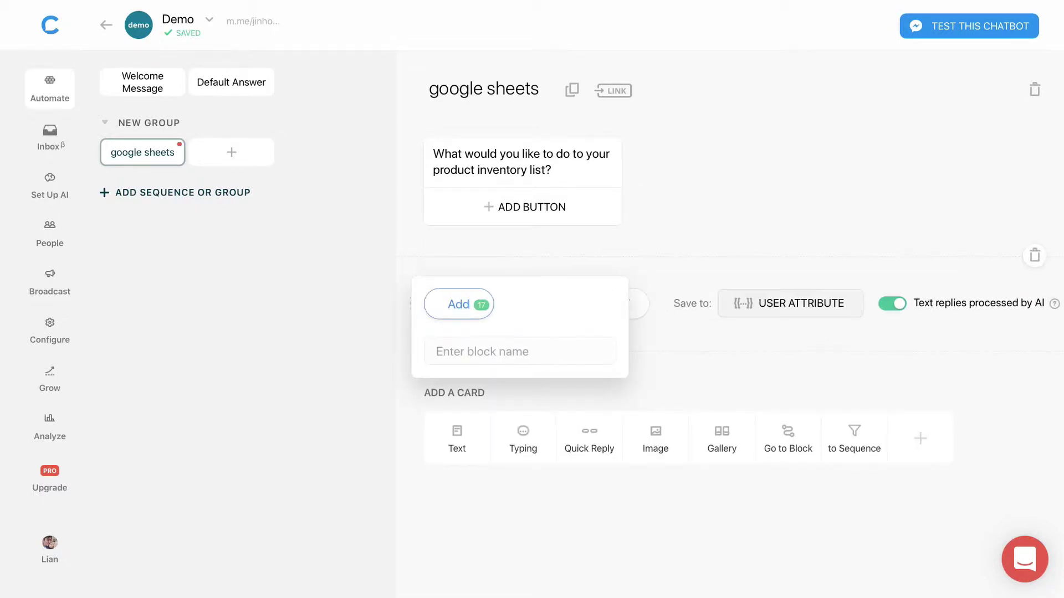
left_click(547, 349)
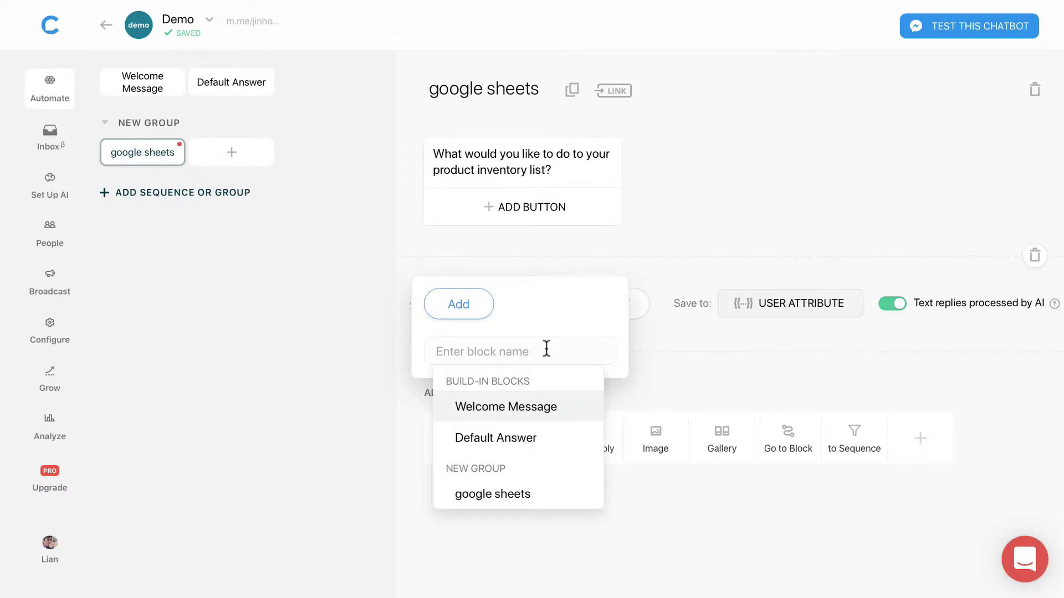
type("add")
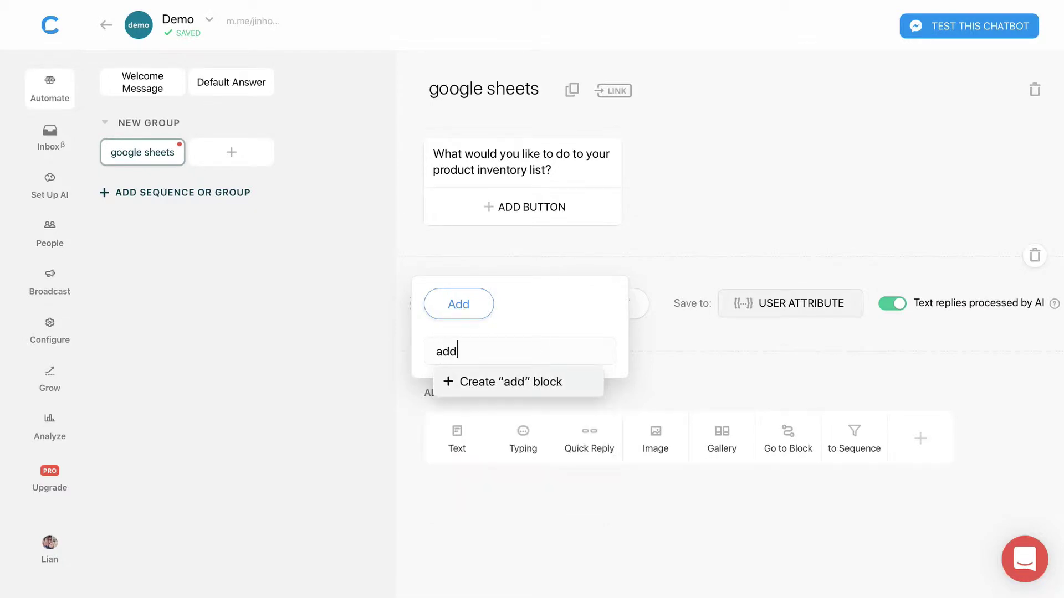
left_click(522, 386)
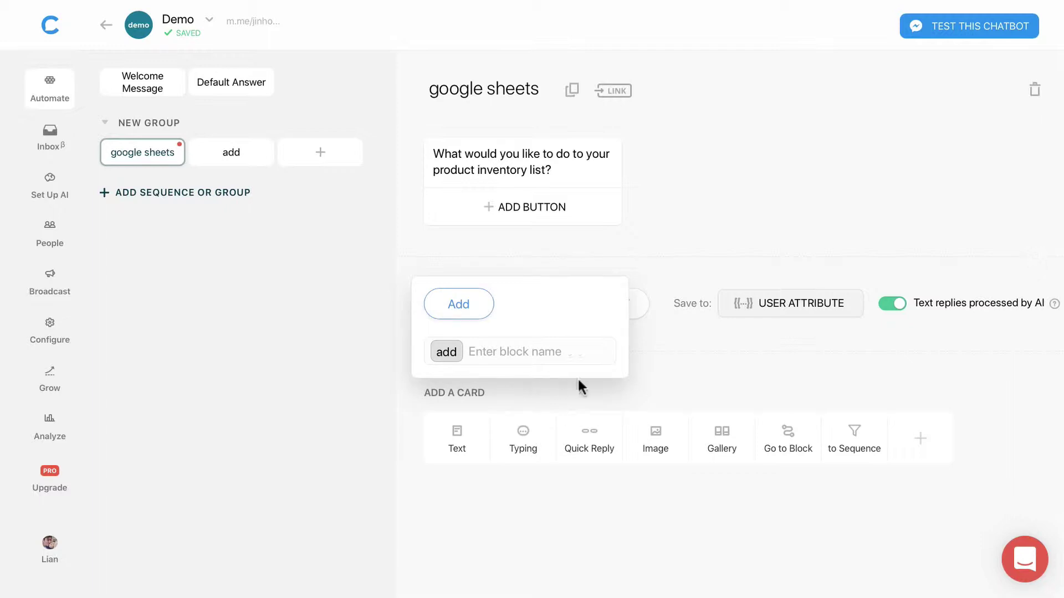
Step: Save the quick reply answer to the 'task' user attribute
left_click(747, 310)
left_click(443, 368)
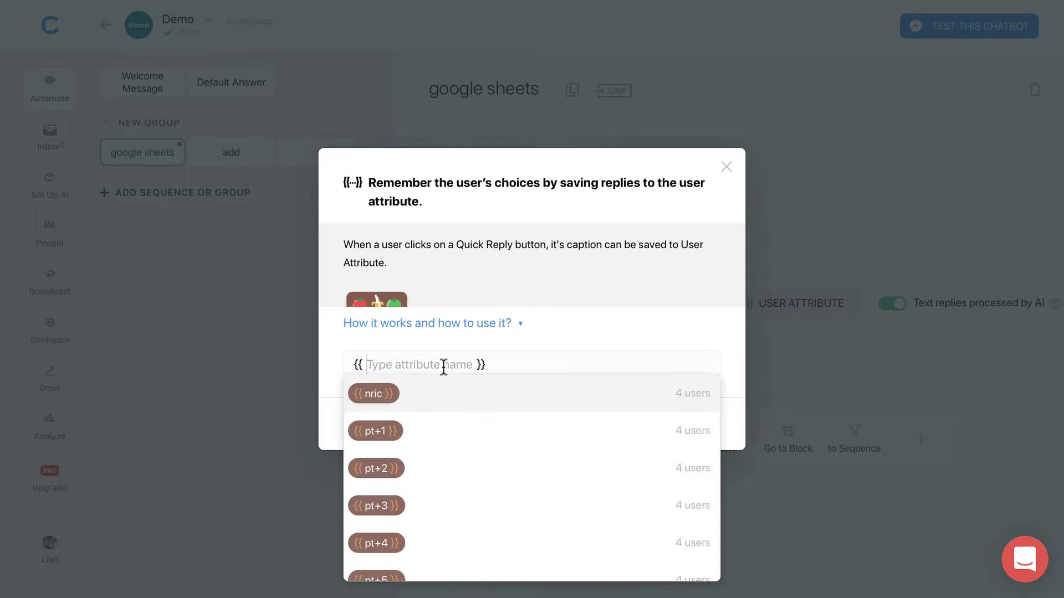
type("task")
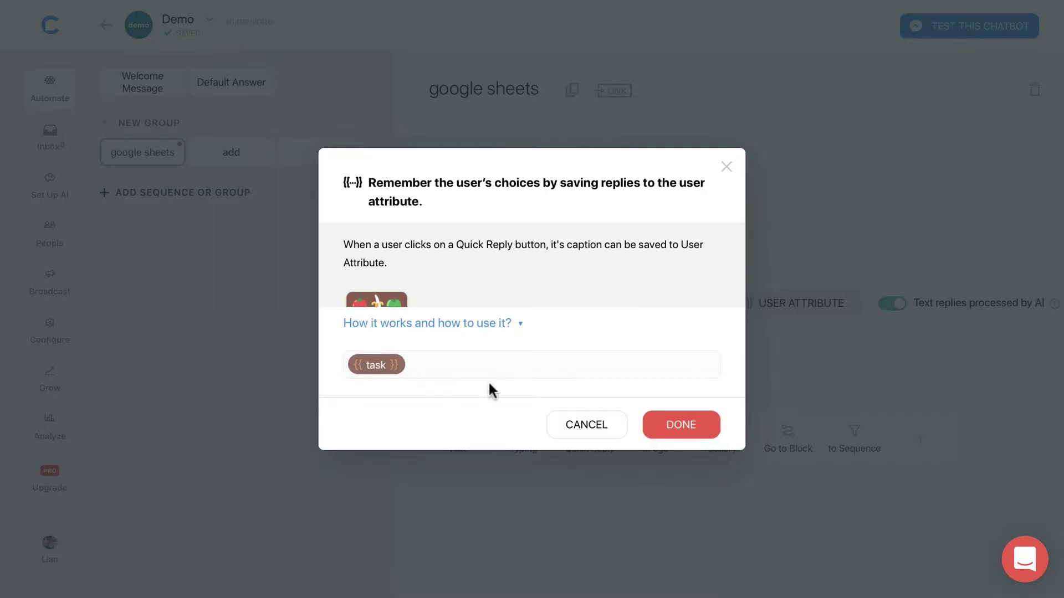
left_click(687, 431)
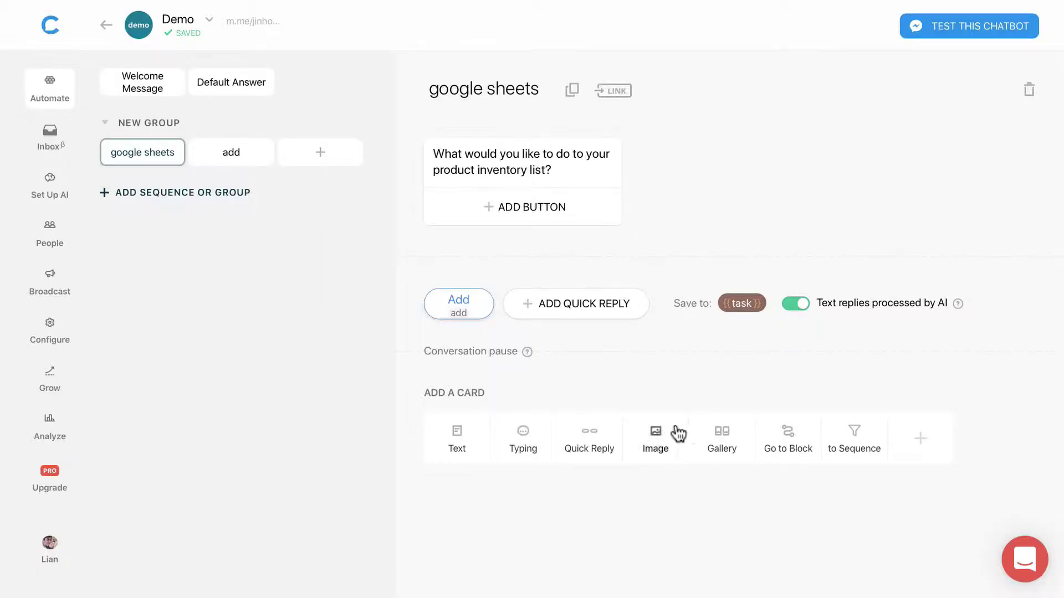
Step: In the add block, add a 1.2-second typing indicator followed by a User Input card
left_click(225, 164)
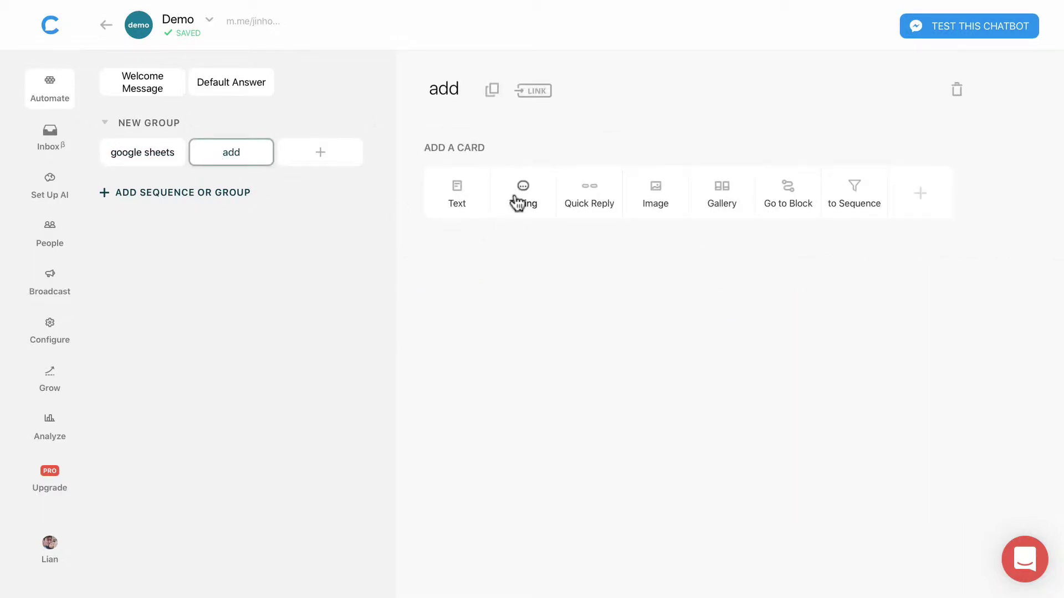
left_click(519, 200)
left_click_drag(485, 198, 480, 200)
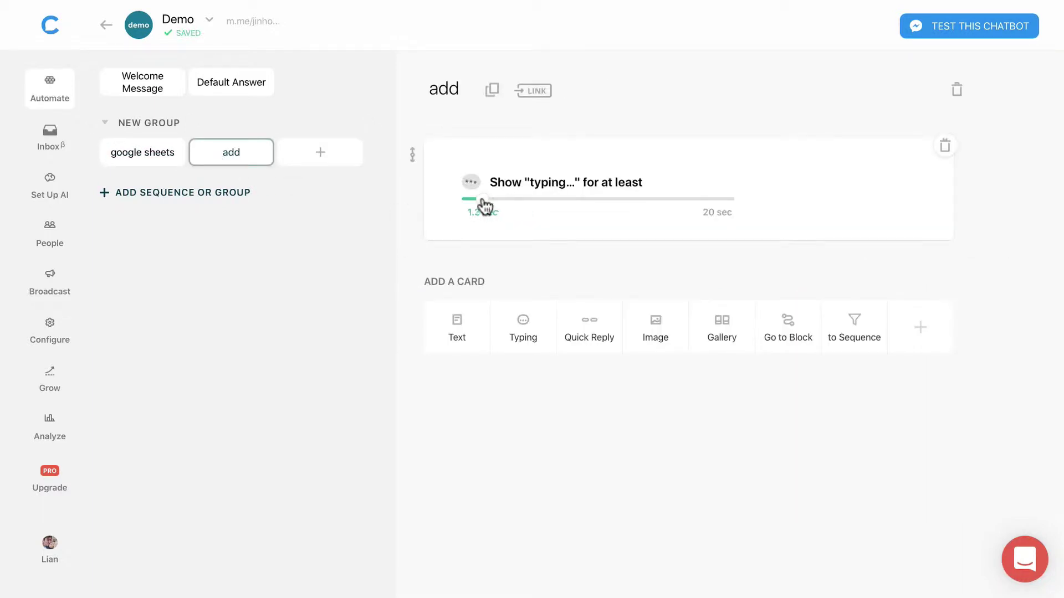
left_click(920, 332)
left_click(482, 123)
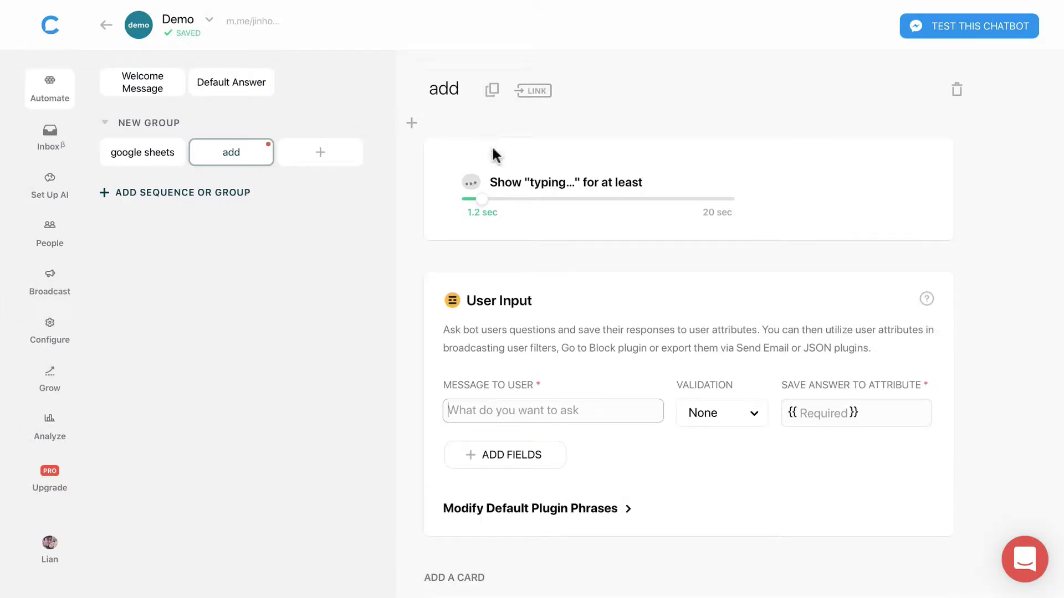
Step: Ask 'Enter the Product ID.' and save the answer to productID
scroll(563, 331, "down", 2)
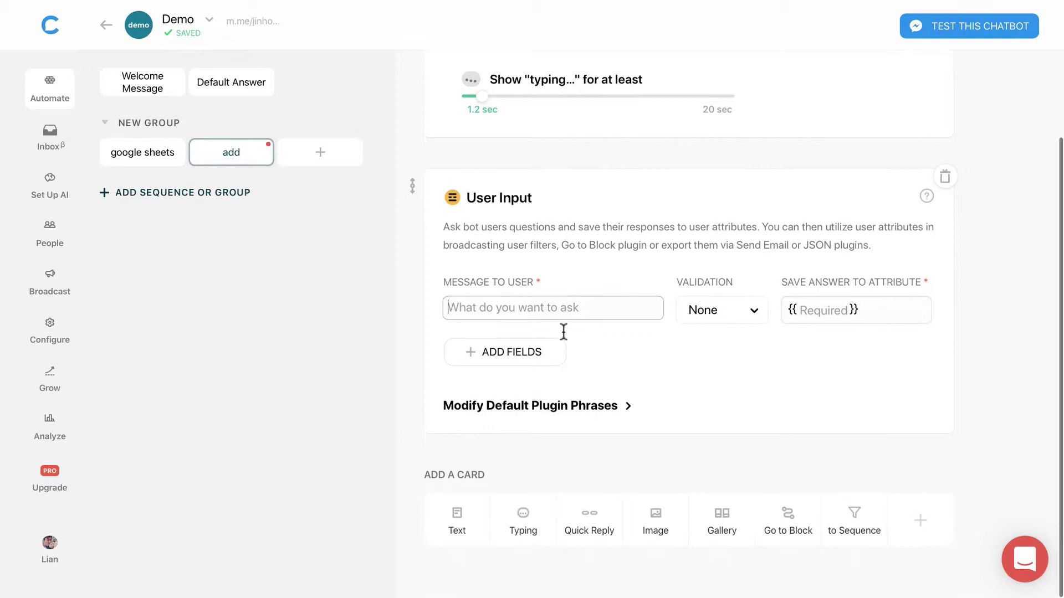
left_click(561, 319)
type("Ent")
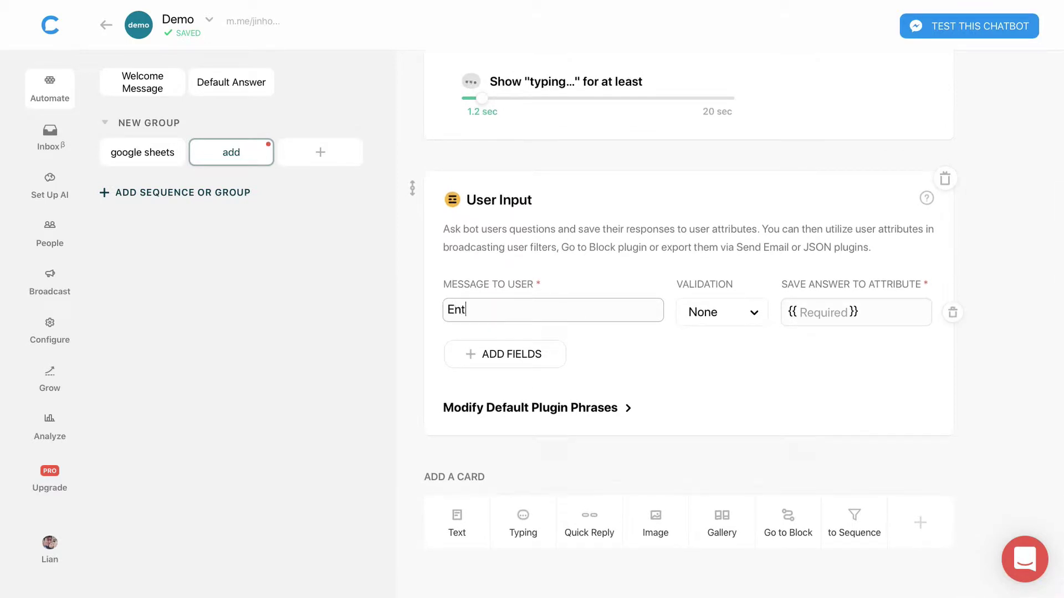
type("er the Product ID")
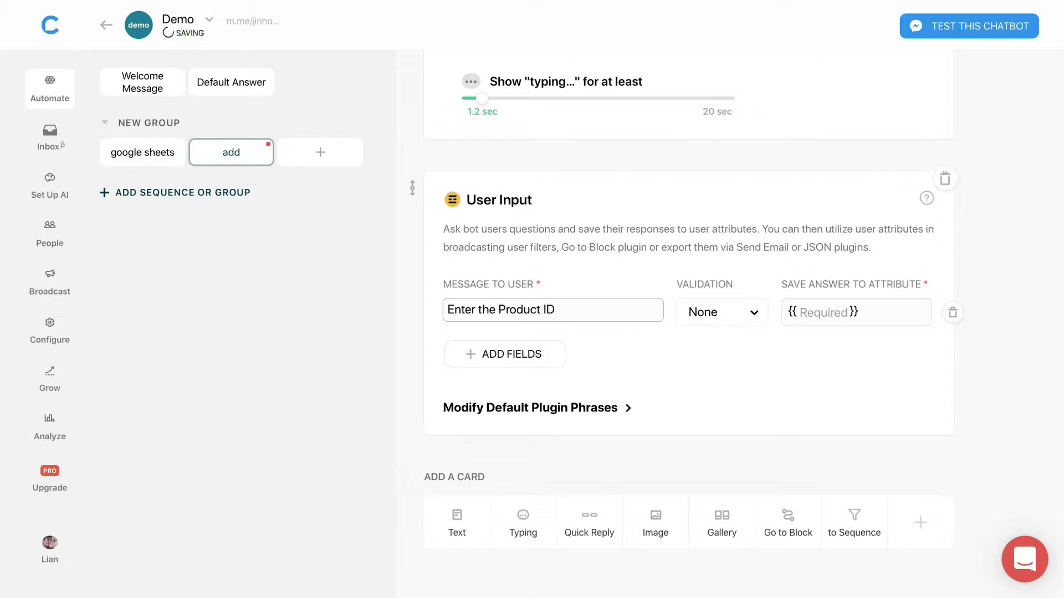
type(".")
left_click(814, 310)
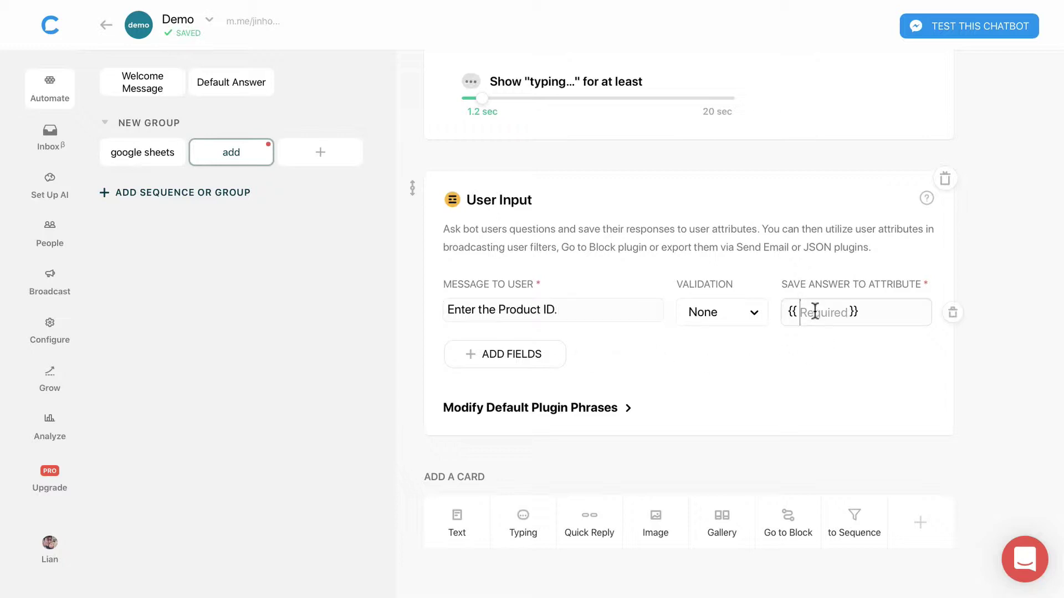
type("productID")
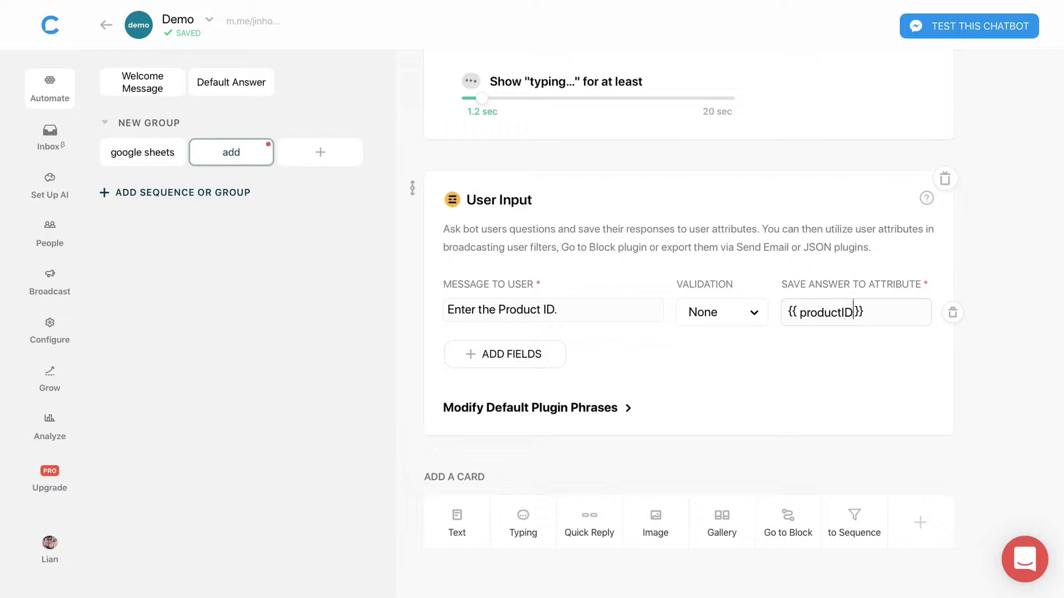
Step: Add a second question 'Enter the Product Name.' saved to productName
left_click(555, 359)
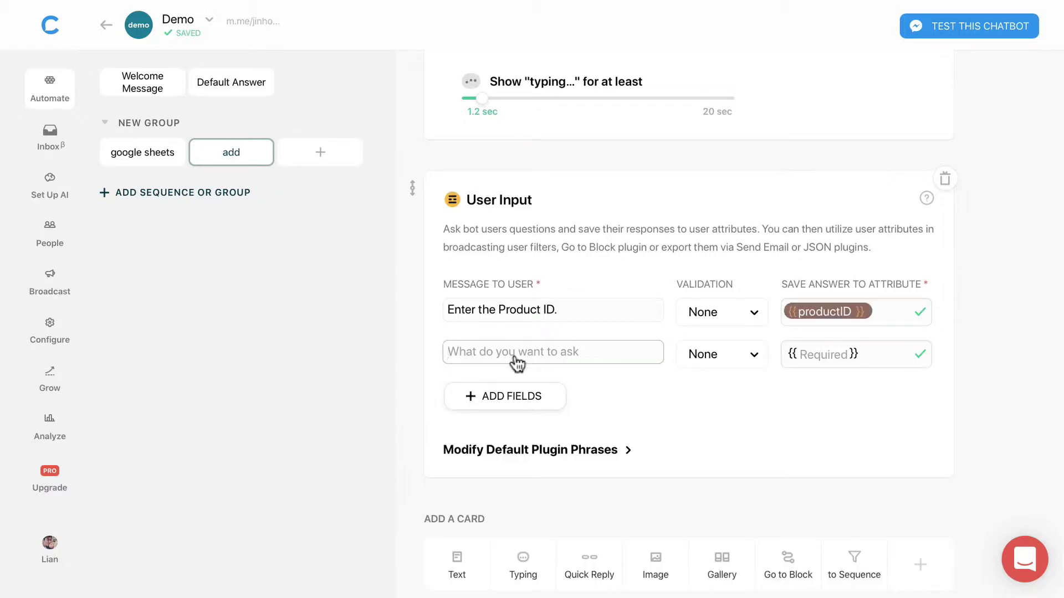
type("Enter the Pr")
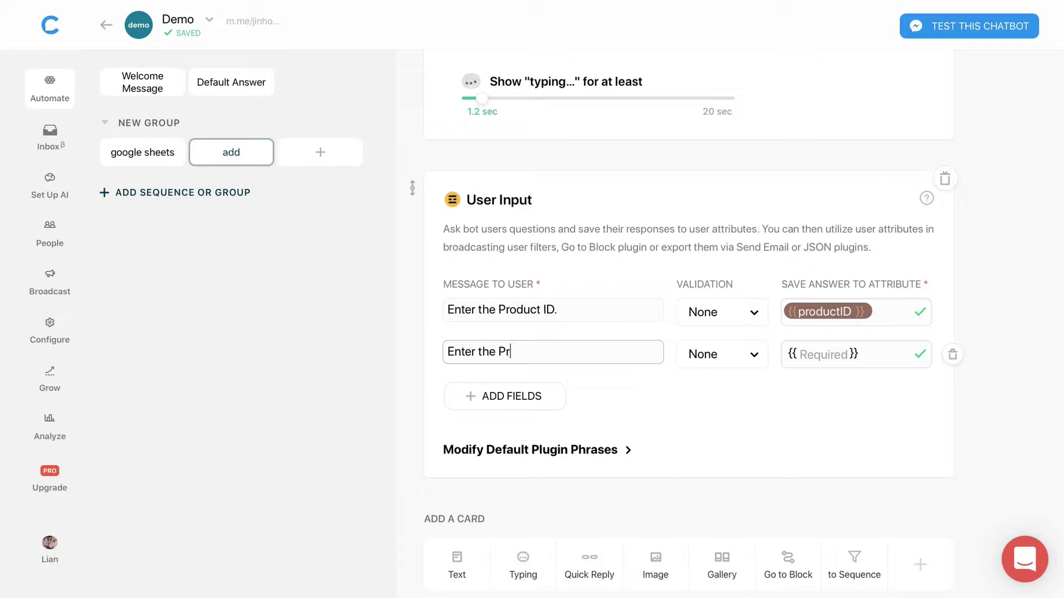
type("oduct Name")
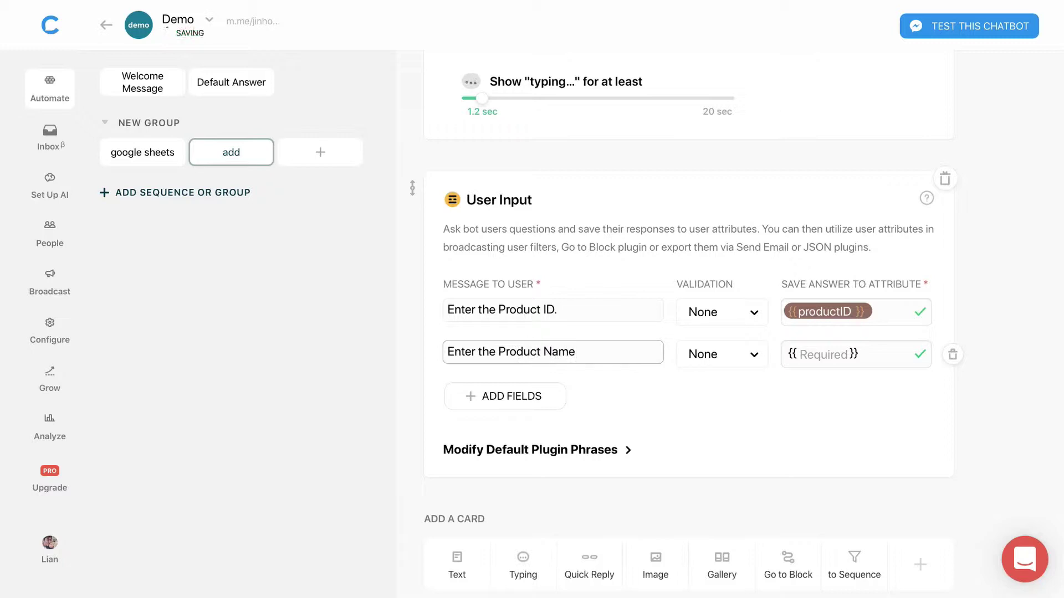
type(".")
left_click(832, 355)
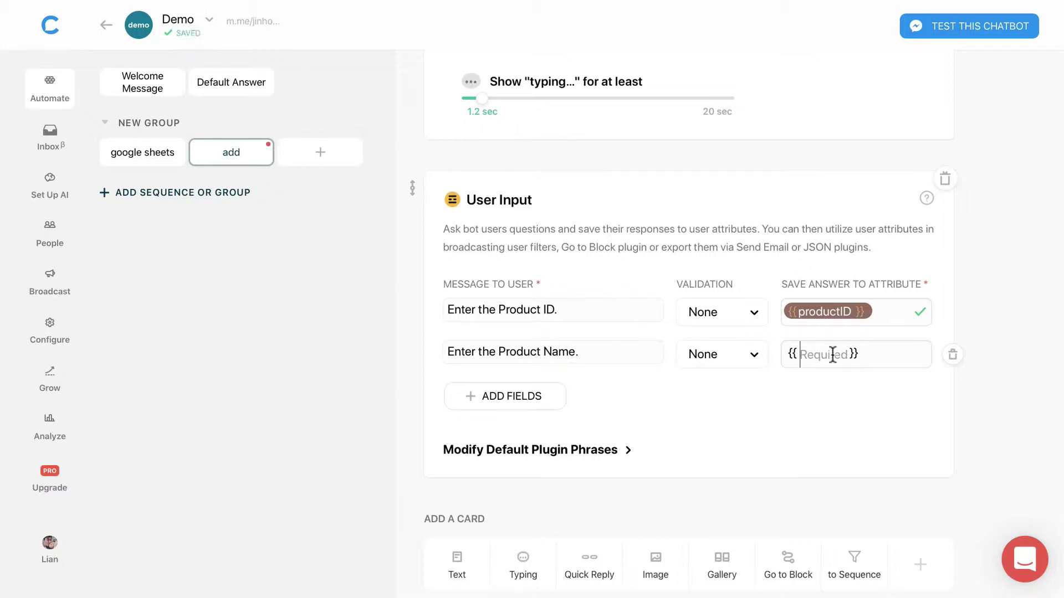
type("productName")
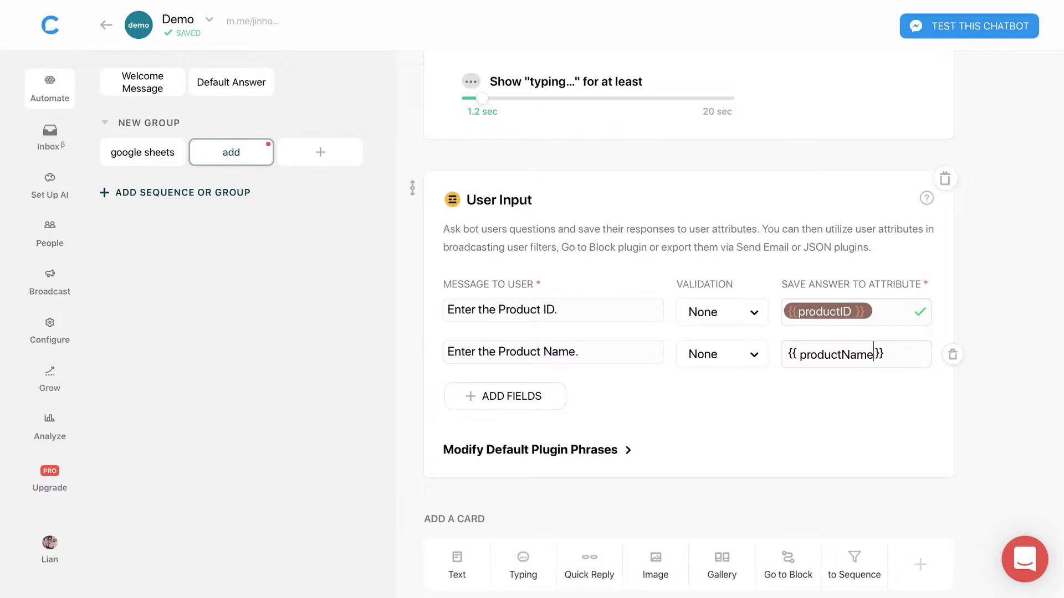
Step: Add a third question 'Enter the Product Quantity.' saved to productQty
left_click(499, 400)
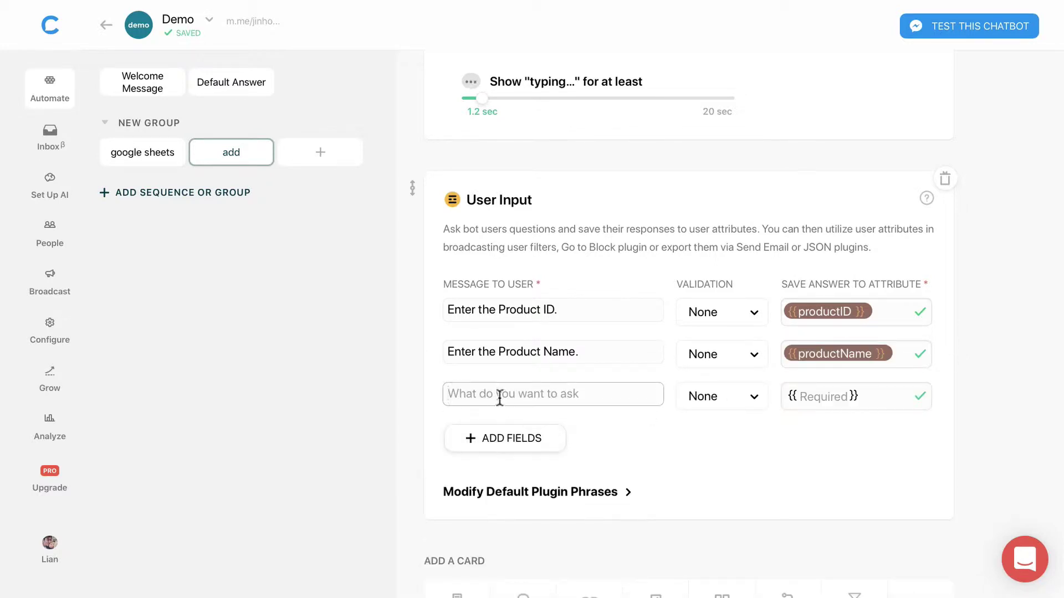
type("Enter the ")
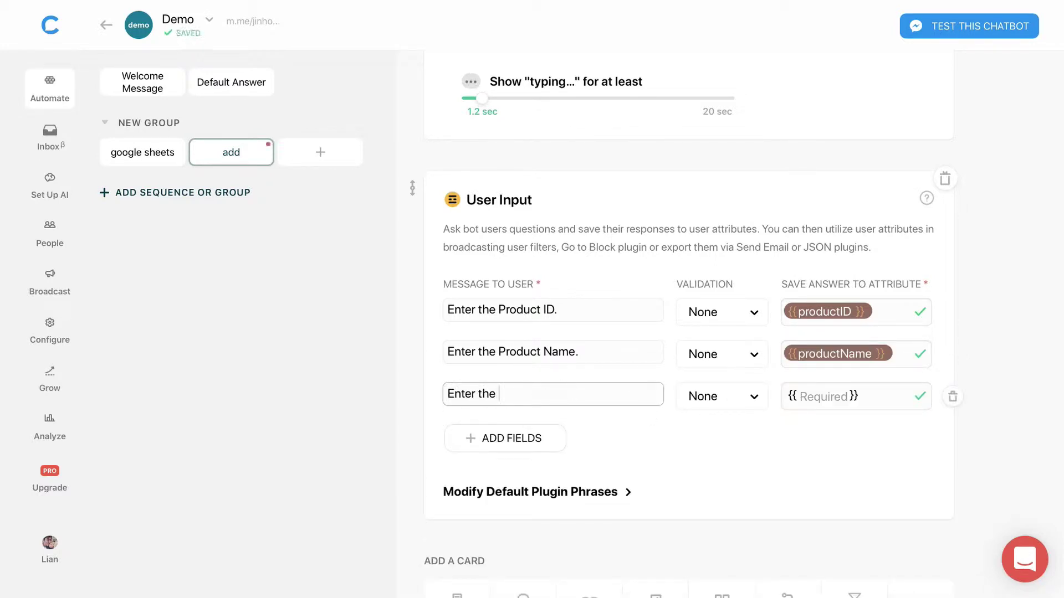
type("Product Qua")
type("ntity")
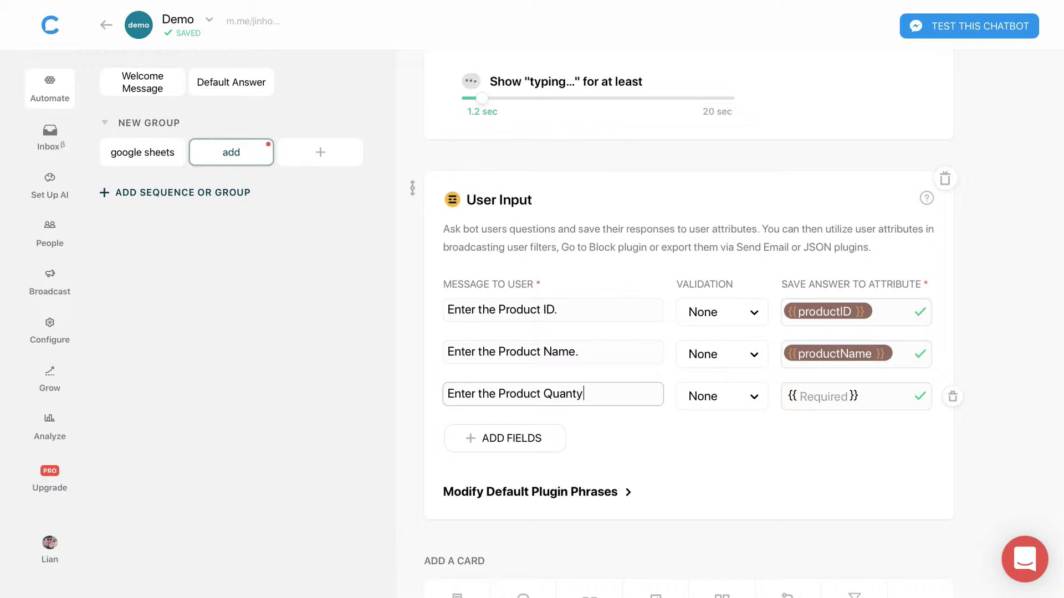
key("BackSpace")
type("ity")
left_click(817, 397)
type("produc")
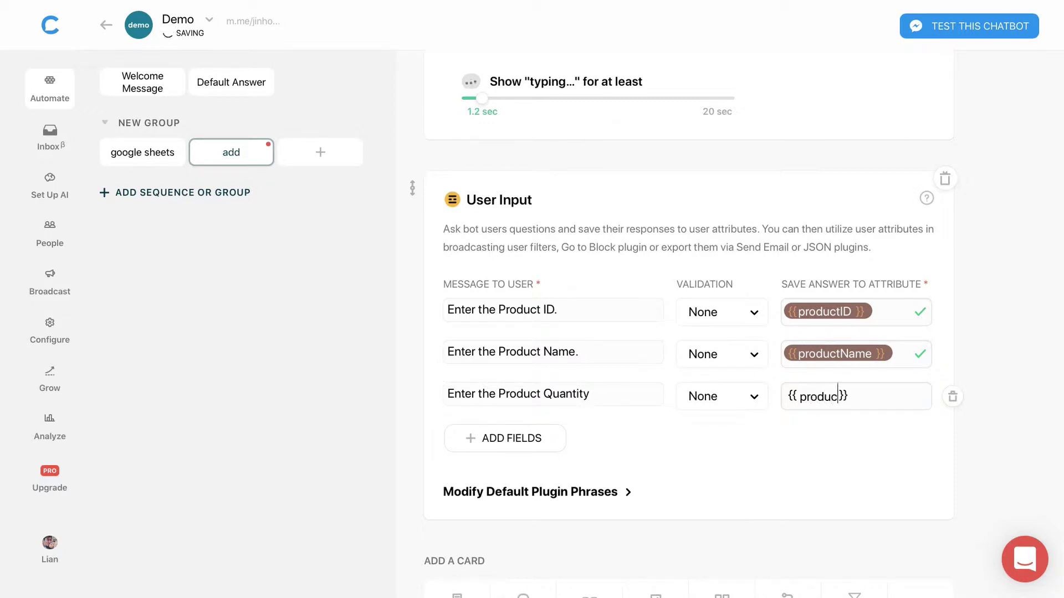
type("tQty")
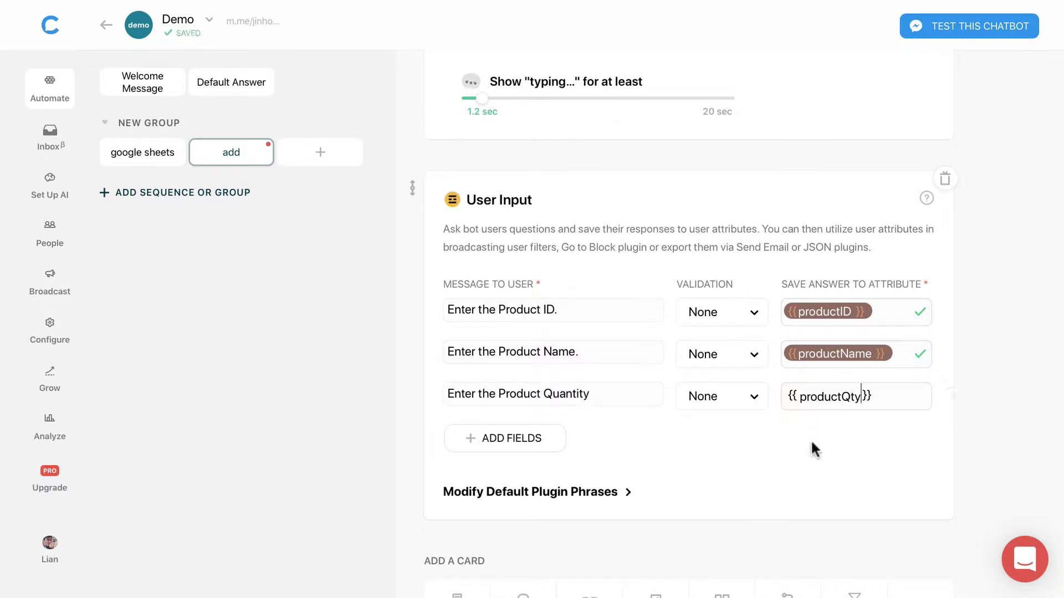
key("Return")
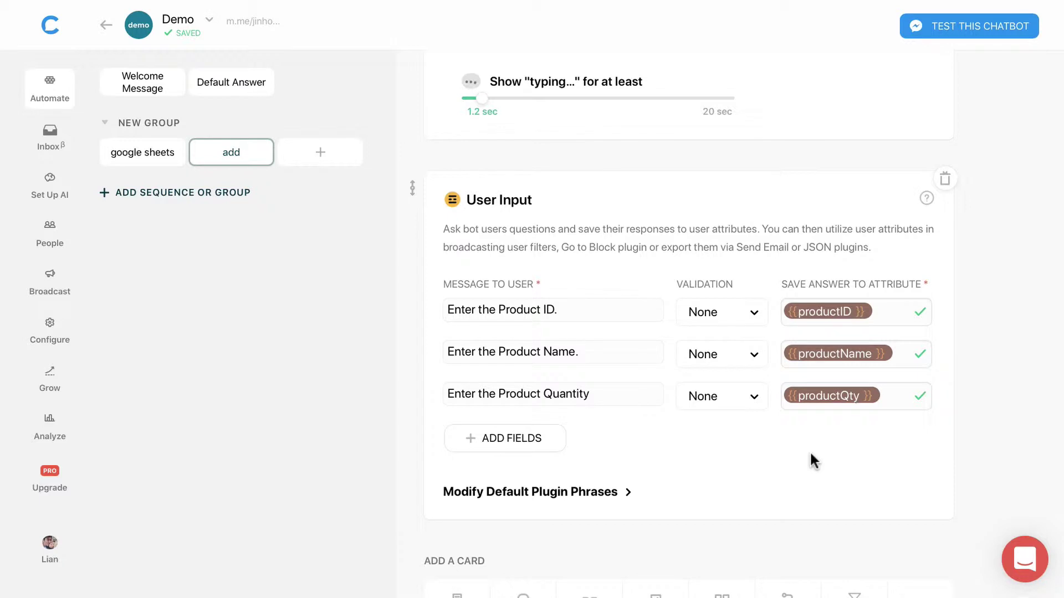
left_click(598, 395)
type(",")
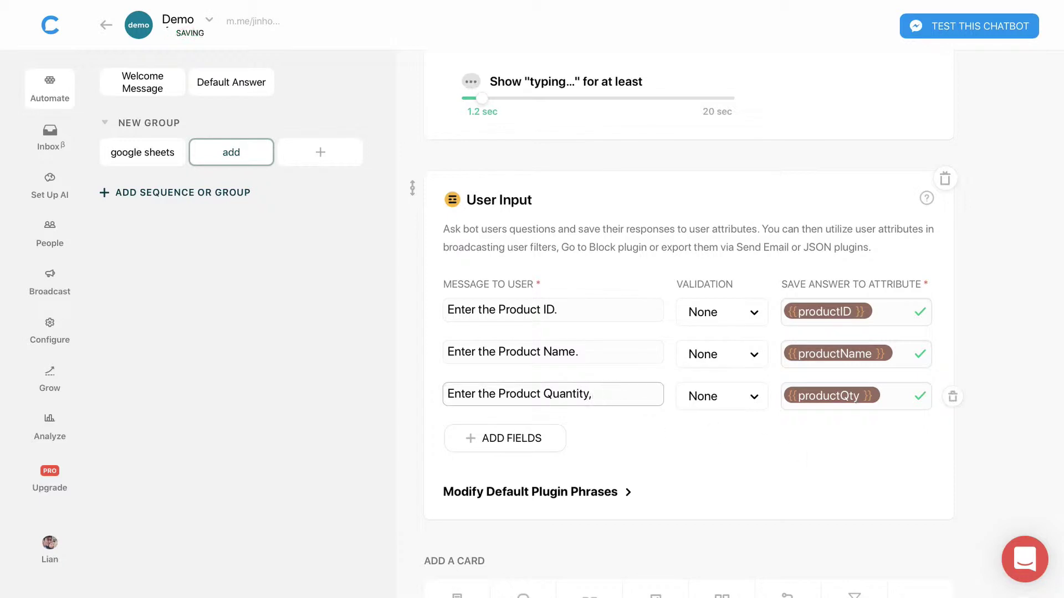
key("BackSpace")
type(".")
left_click(771, 477)
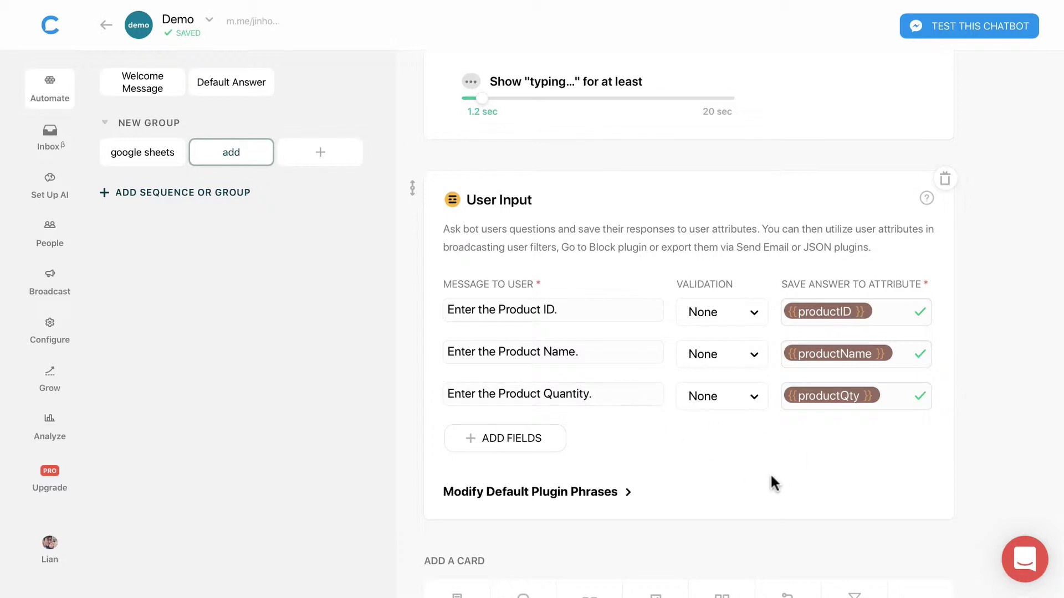
scroll(771, 477, "down", 2)
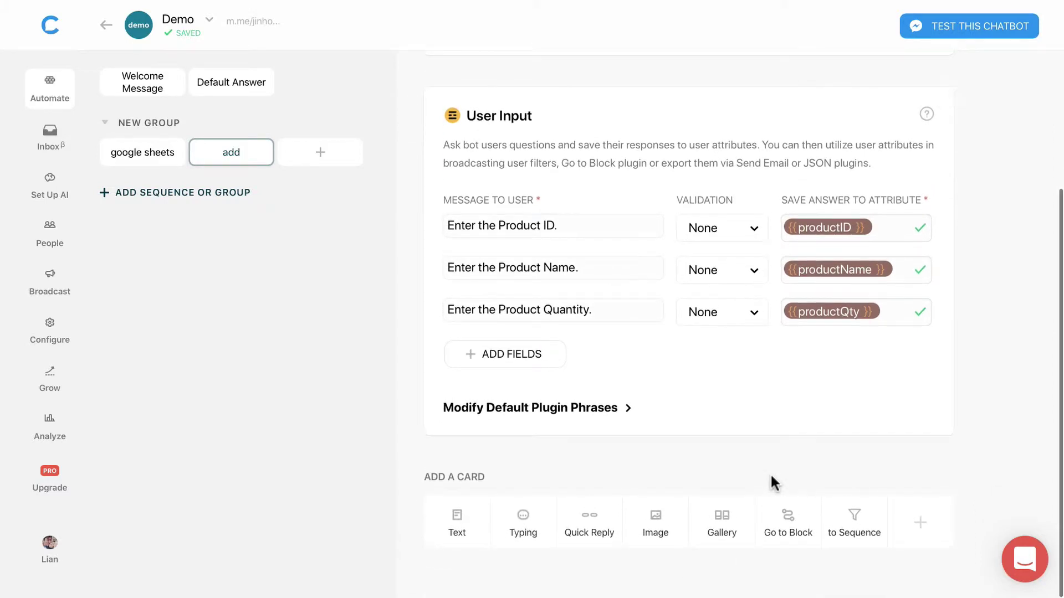
Step: Add a JSON API card below the User Input card in the add block
left_click(920, 527)
left_click(363, 123)
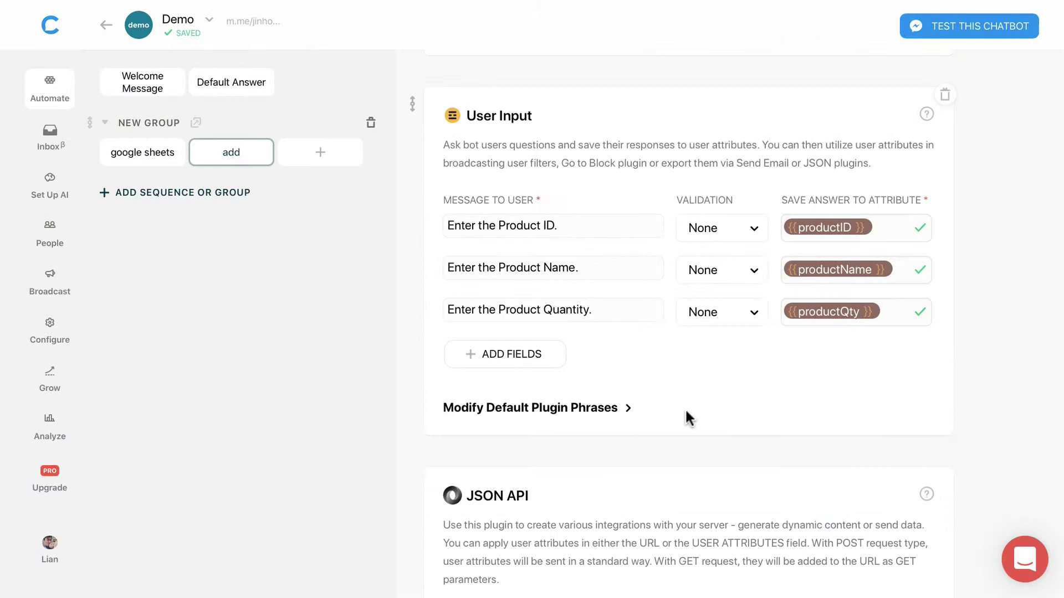
scroll(704, 430, "down", 7)
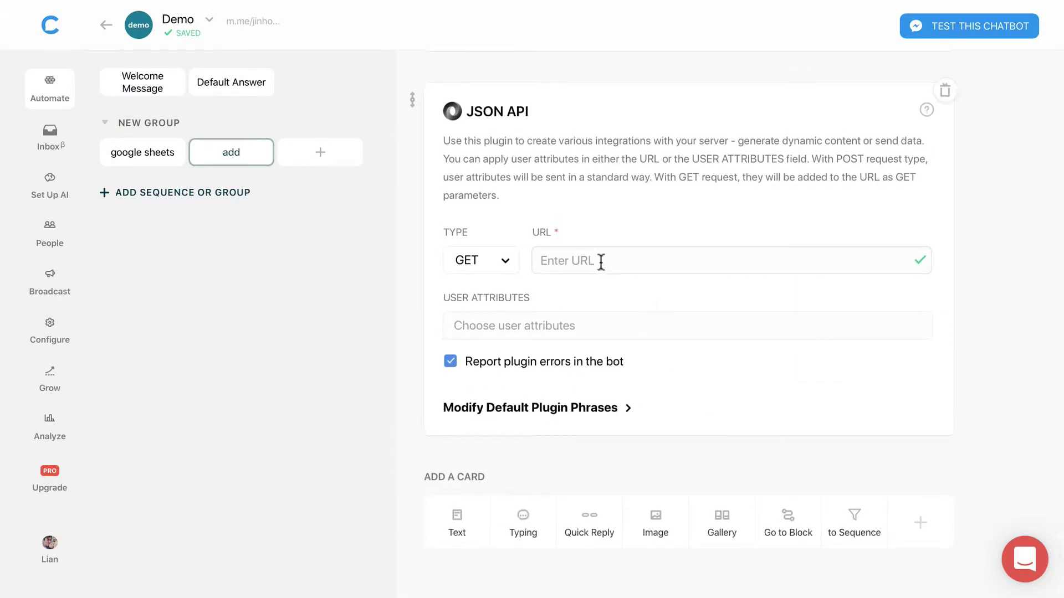
left_click(600, 262)
Step: Switch to the Integromat dashboard and begin creating a new scenario
key("ctrl+Right")
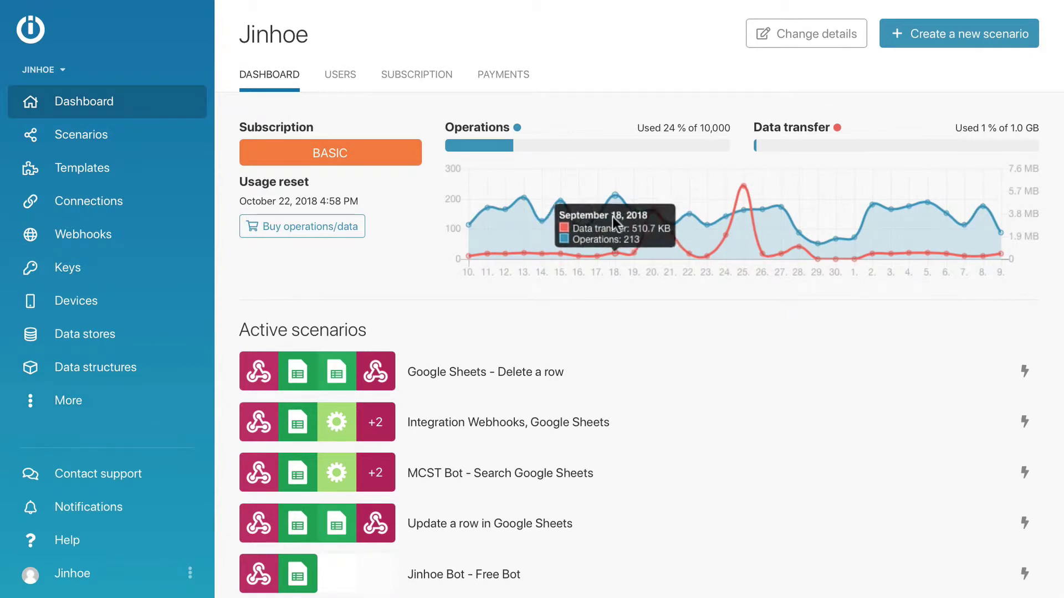
left_click(956, 34)
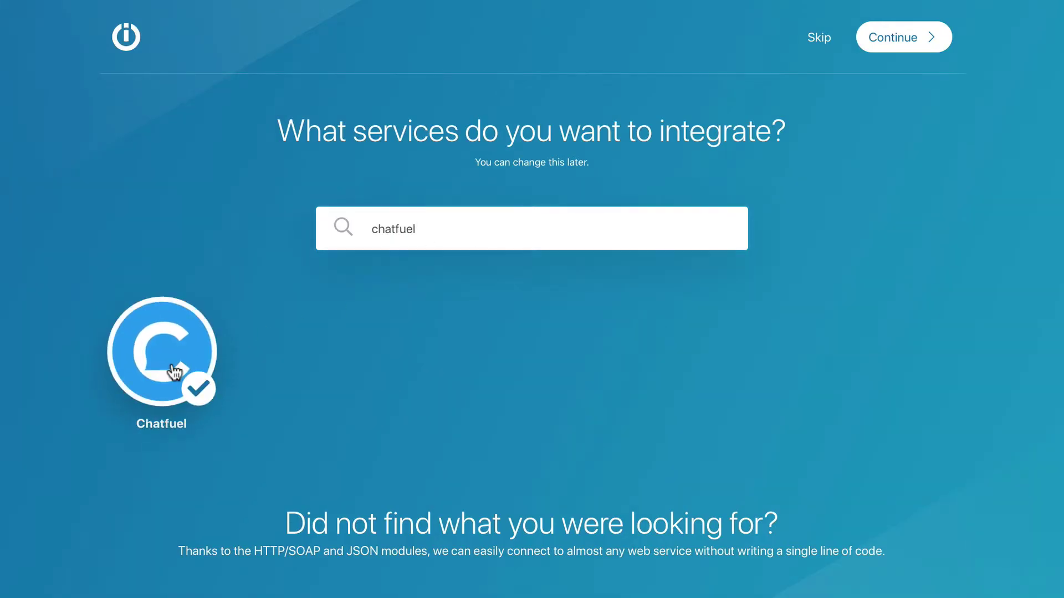
Step: Set the Chatfuel trigger to use 'My Chatfuel webhook' and copy its address
left_click(893, 39)
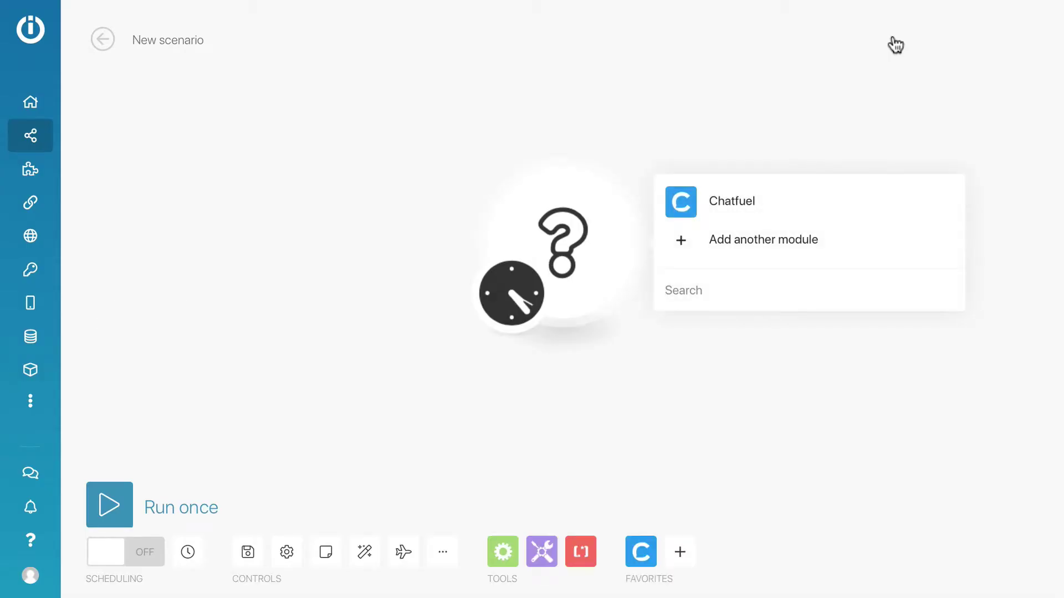
left_click(743, 205)
left_click(753, 169)
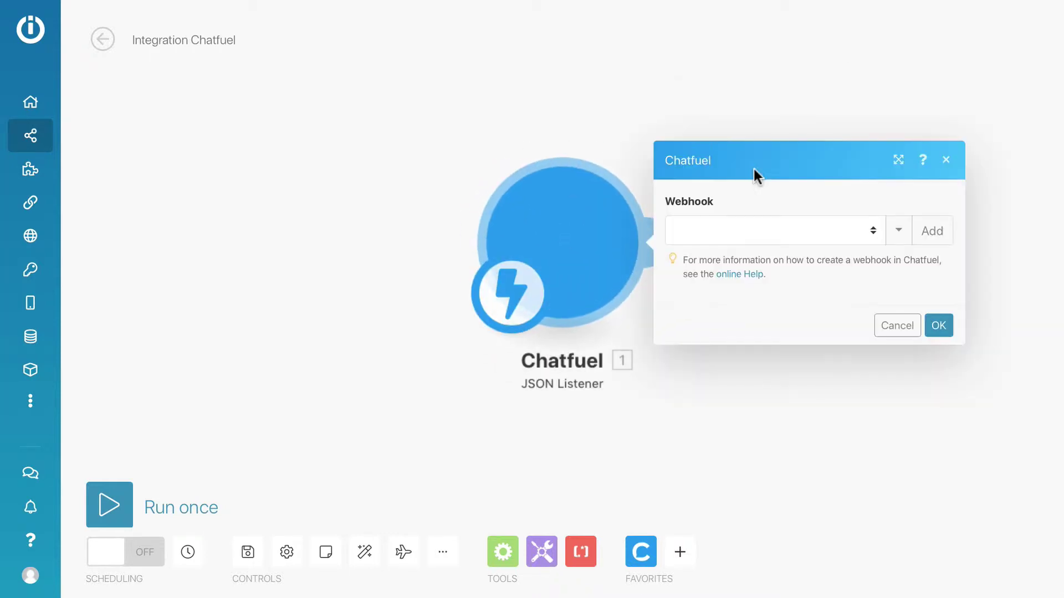
left_click(769, 230)
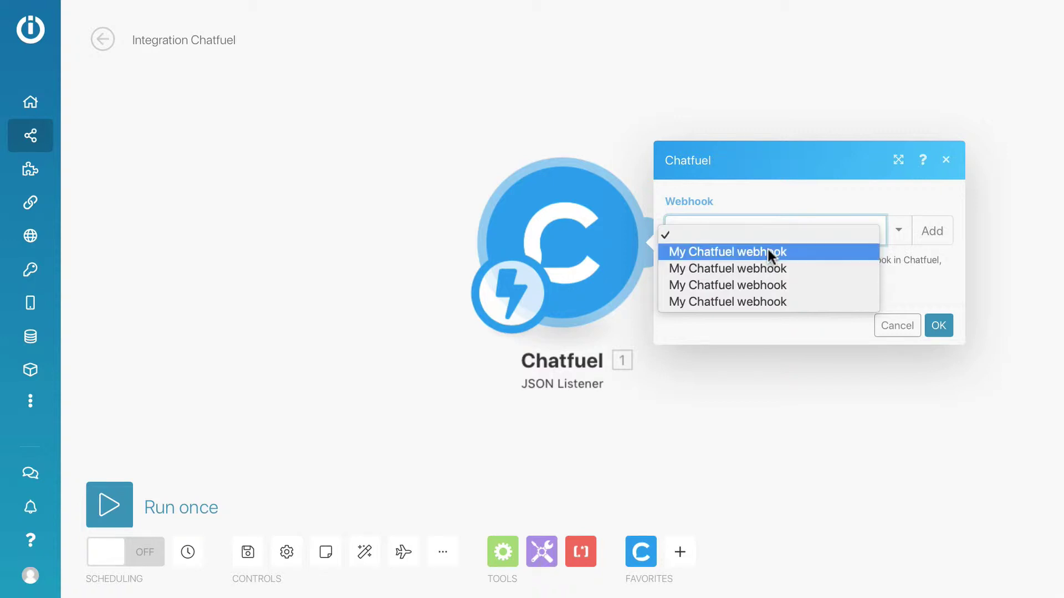
left_click(768, 250)
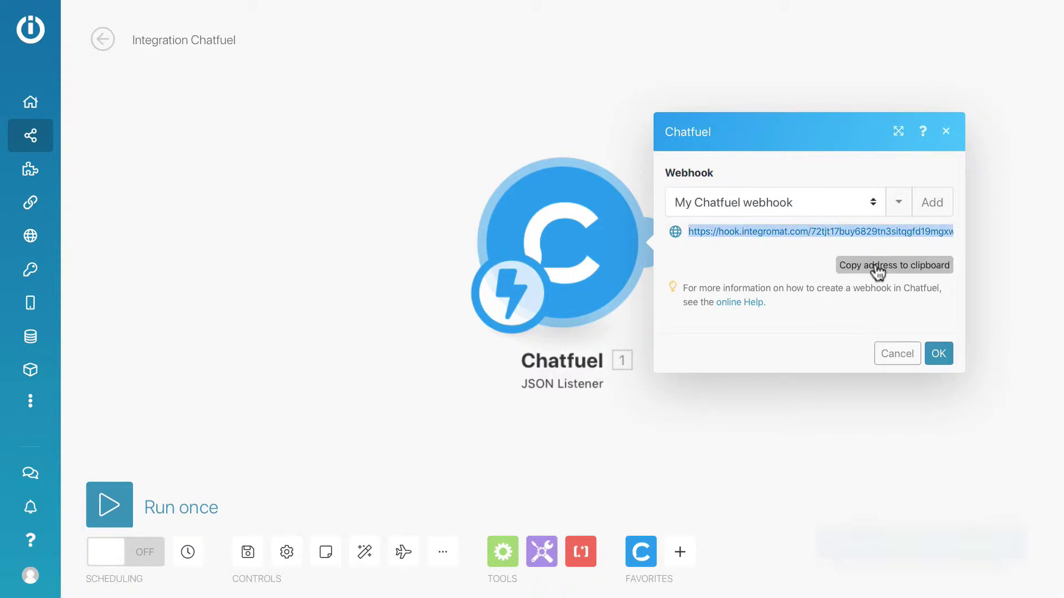
left_click(938, 353)
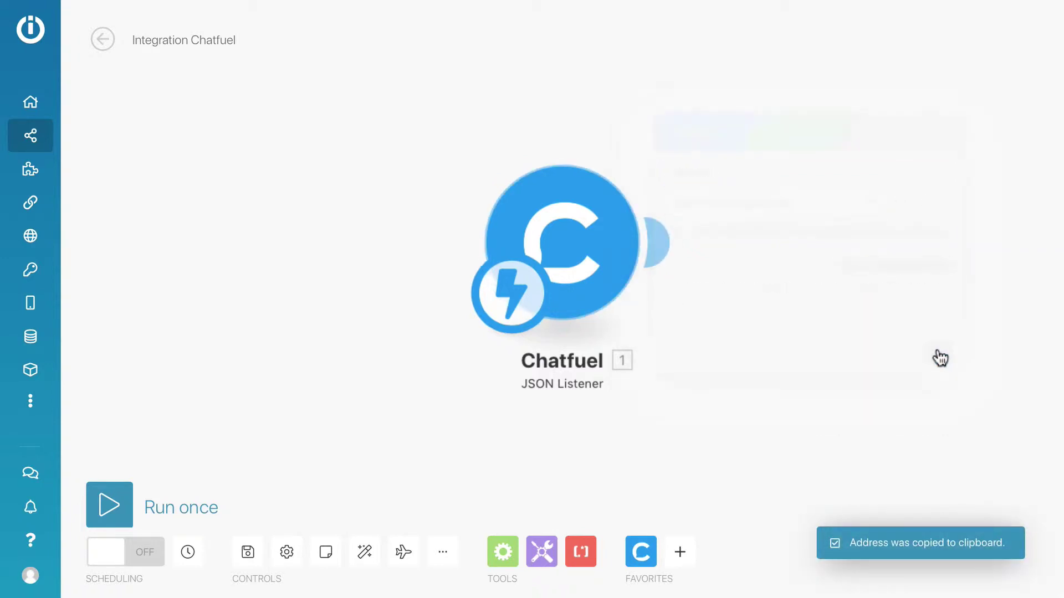
Step: Save the scenario and run it once so it waits for Chatfuel data
left_click(248, 553)
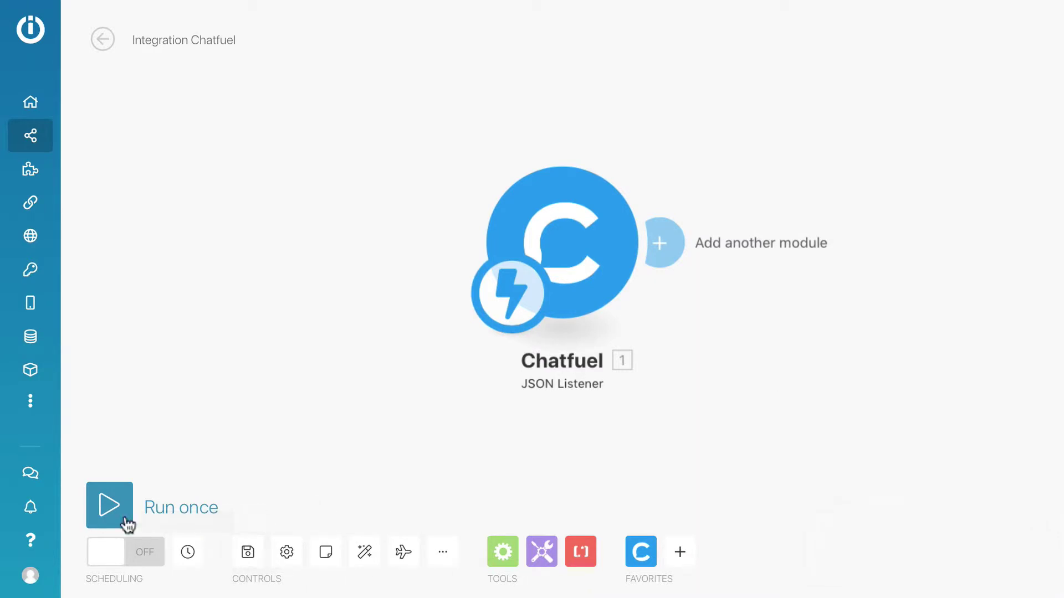
left_click(109, 505)
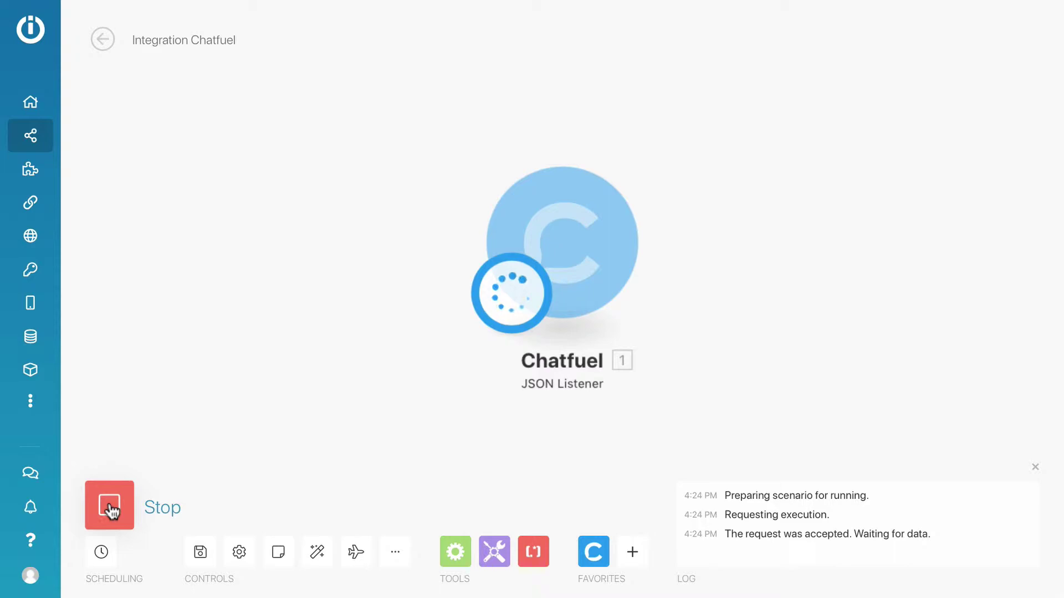
Step: Back in Chatfuel, set the JSON API request type to POST with the Integromat webhook URL
key("ctrl+Left")
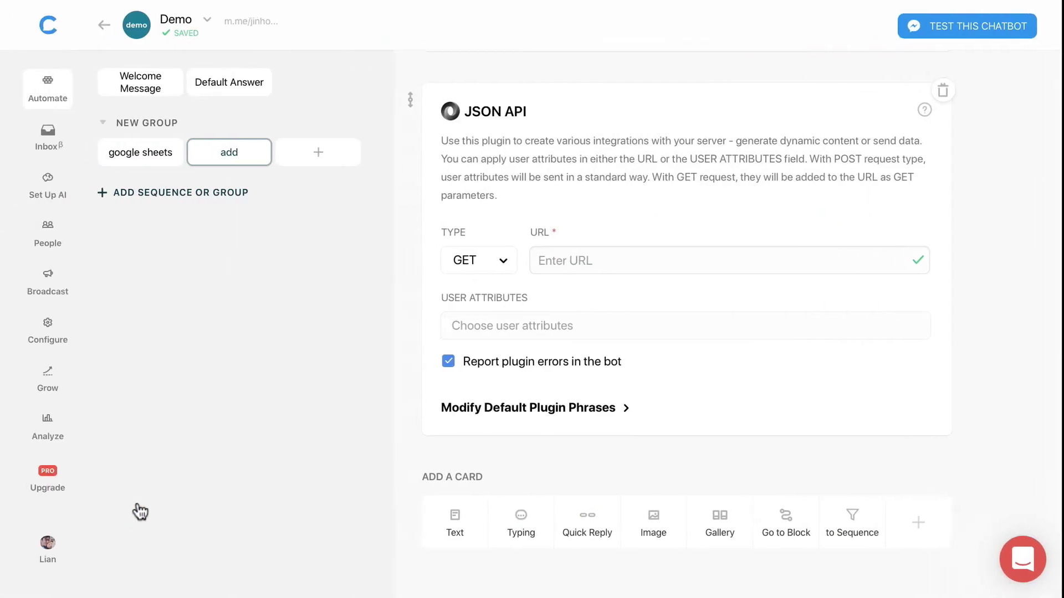
left_click(508, 265)
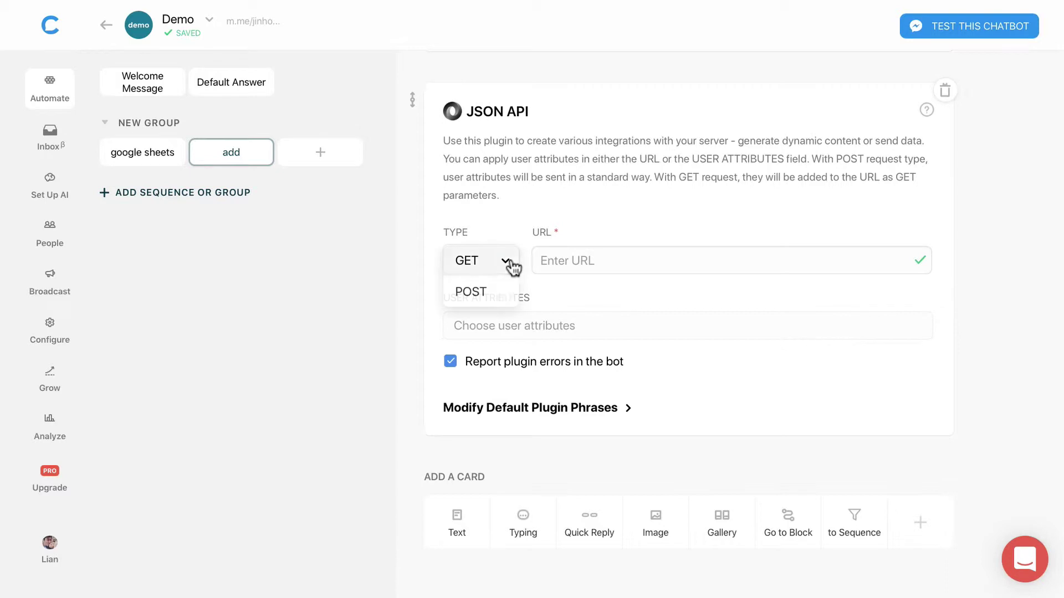
left_click(488, 292)
left_click(594, 260)
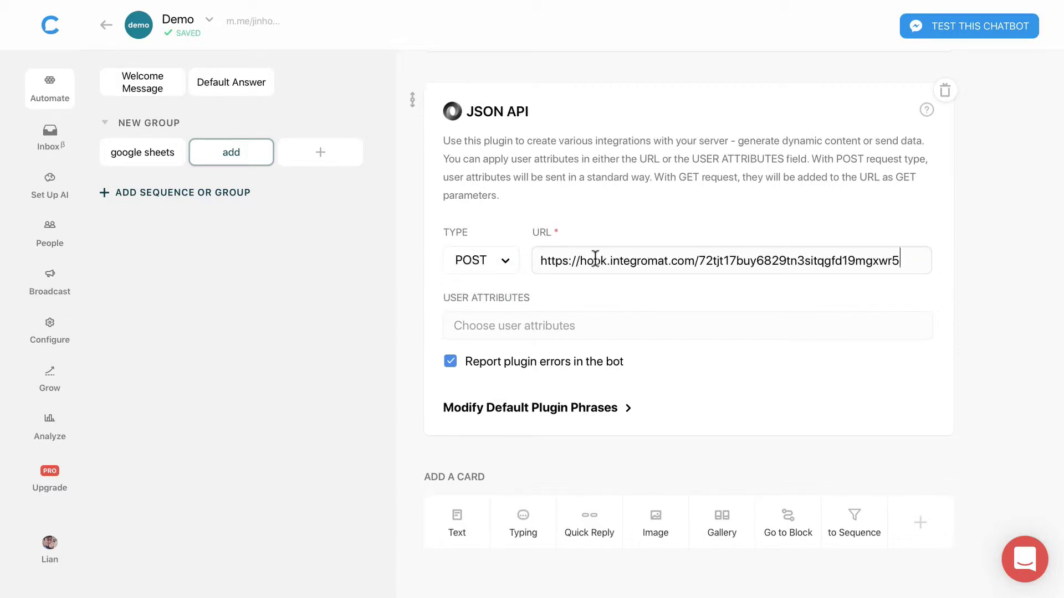
Step: Add productID, productName and productQty as user attributes sent with the request
left_click(556, 326)
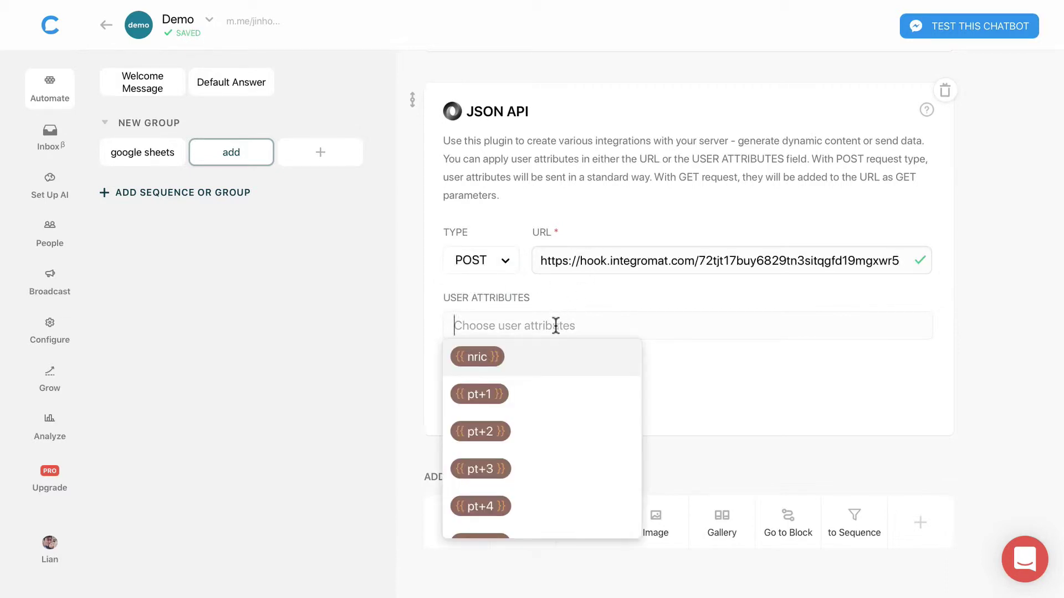
type("pr")
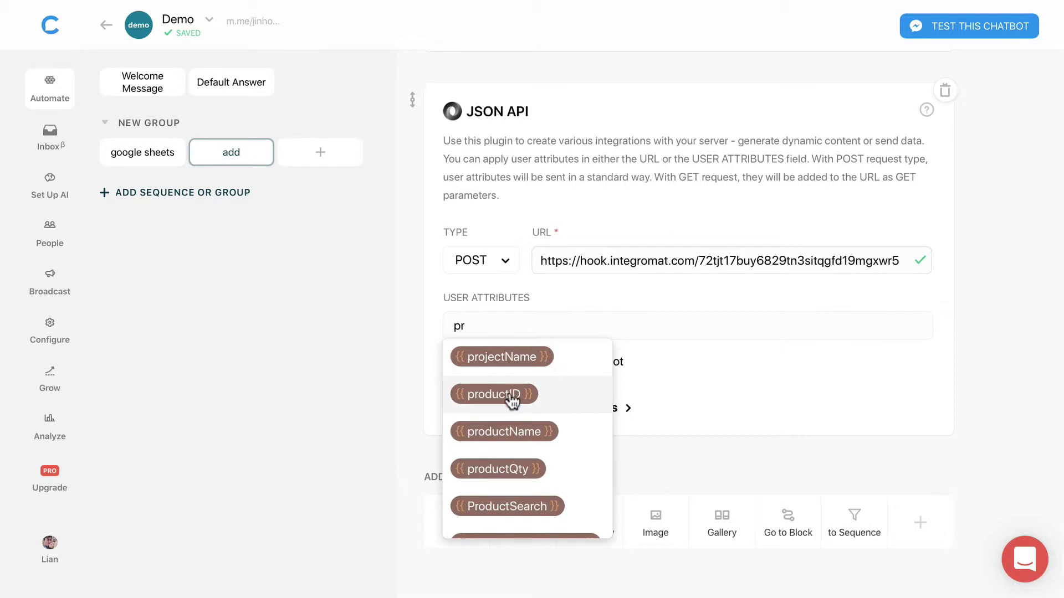
left_click(509, 395)
type("productID }} produc")
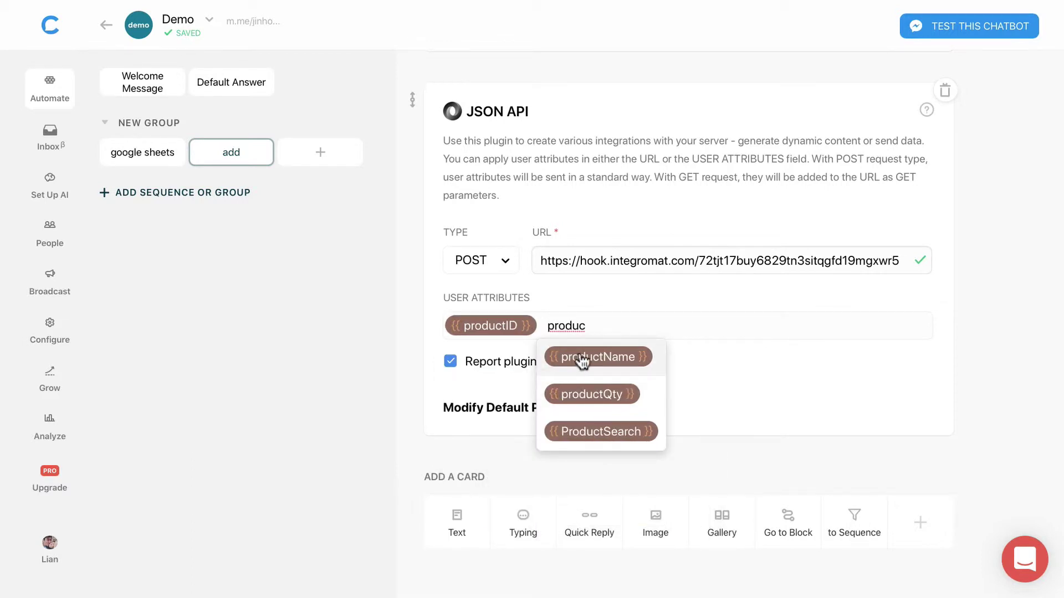
left_click(582, 362)
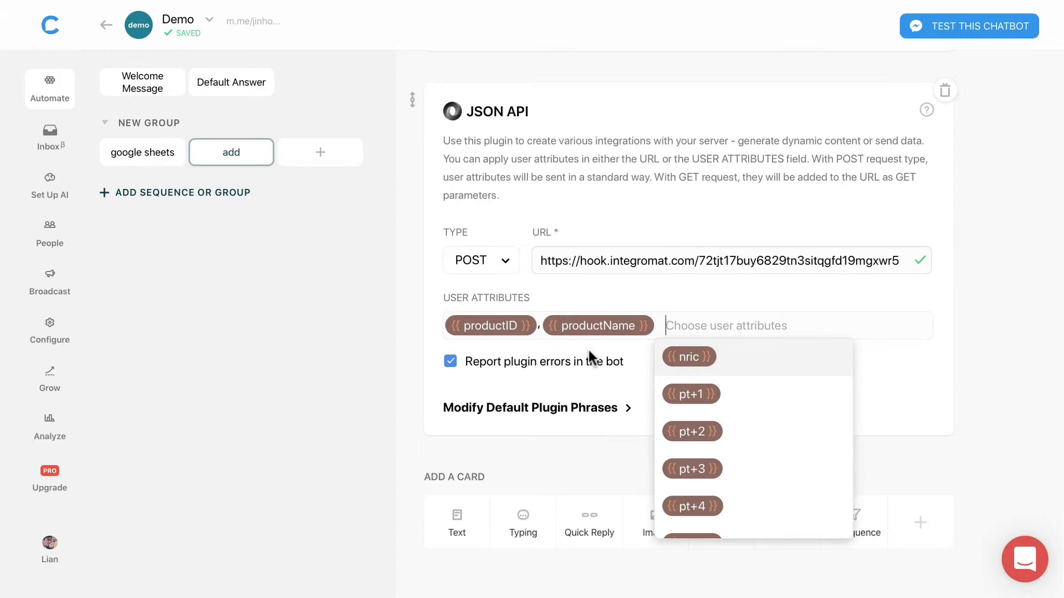
type("prod")
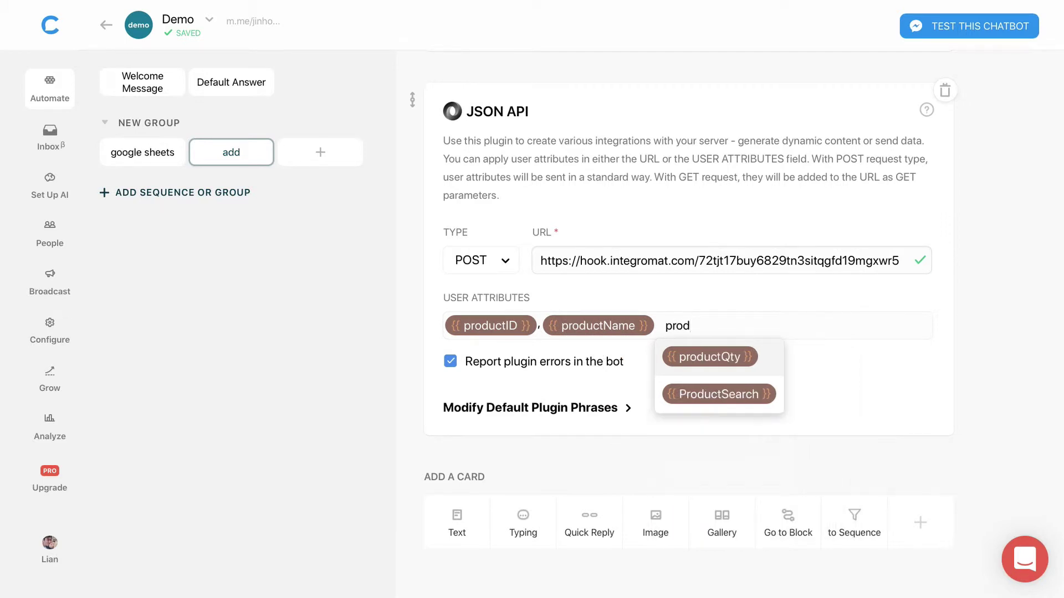
left_click(698, 361)
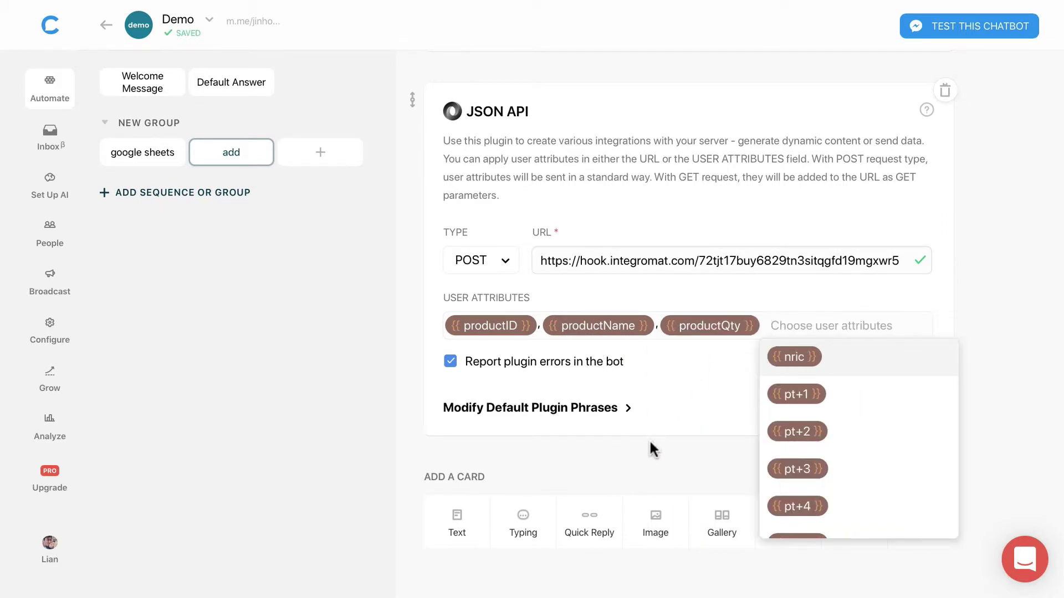
left_click(649, 462)
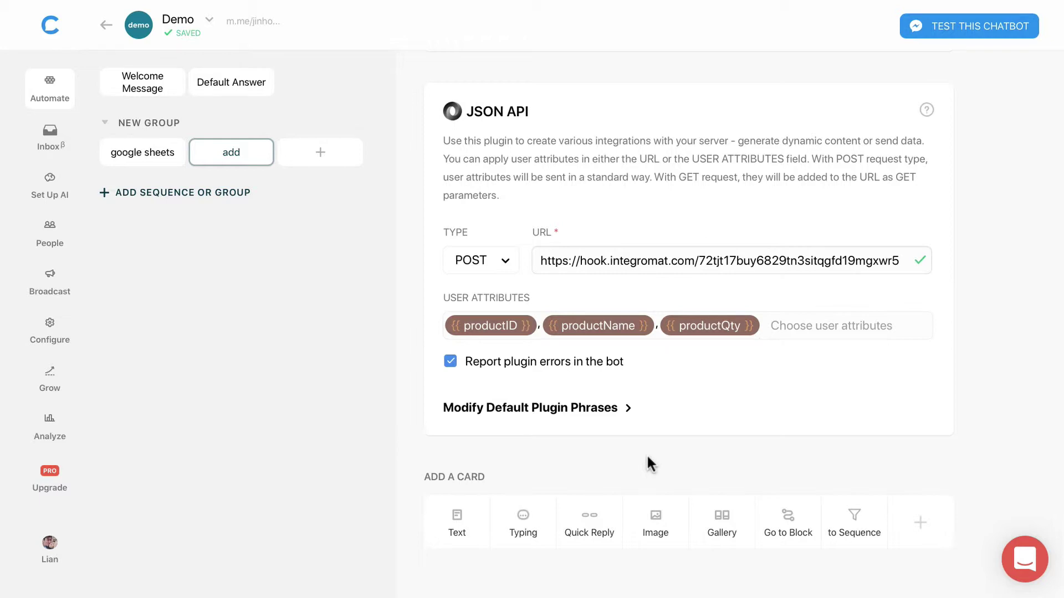
Step: Enable the block link on the google sheets block
left_click(139, 161)
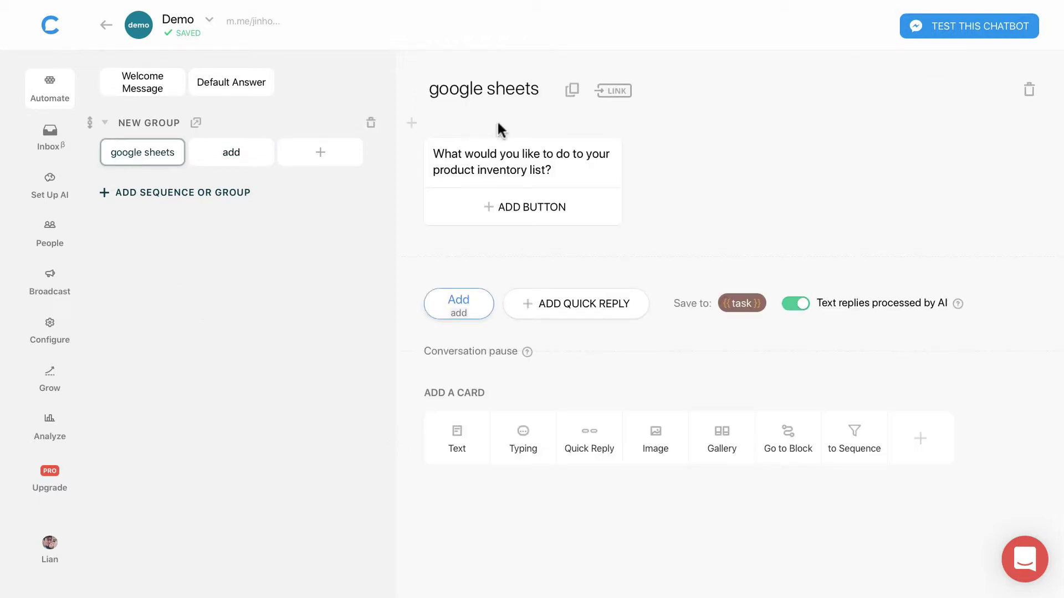
left_click(613, 93)
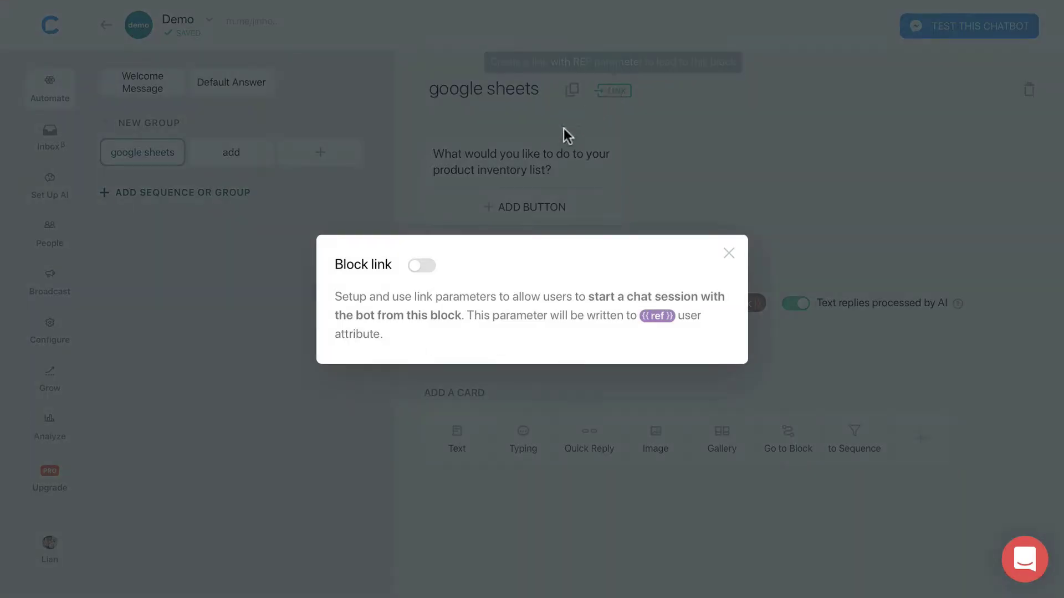
left_click(420, 266)
left_click(691, 387)
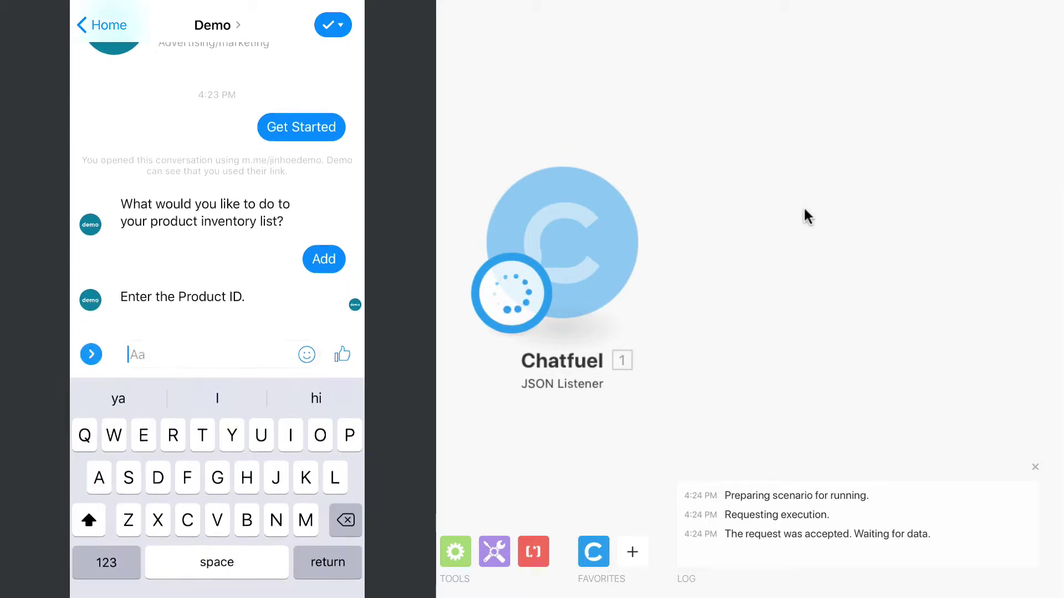
Step: Answer the bot's three prompts in Messenger with 101, Dress and 20
type("101")
key("Return")
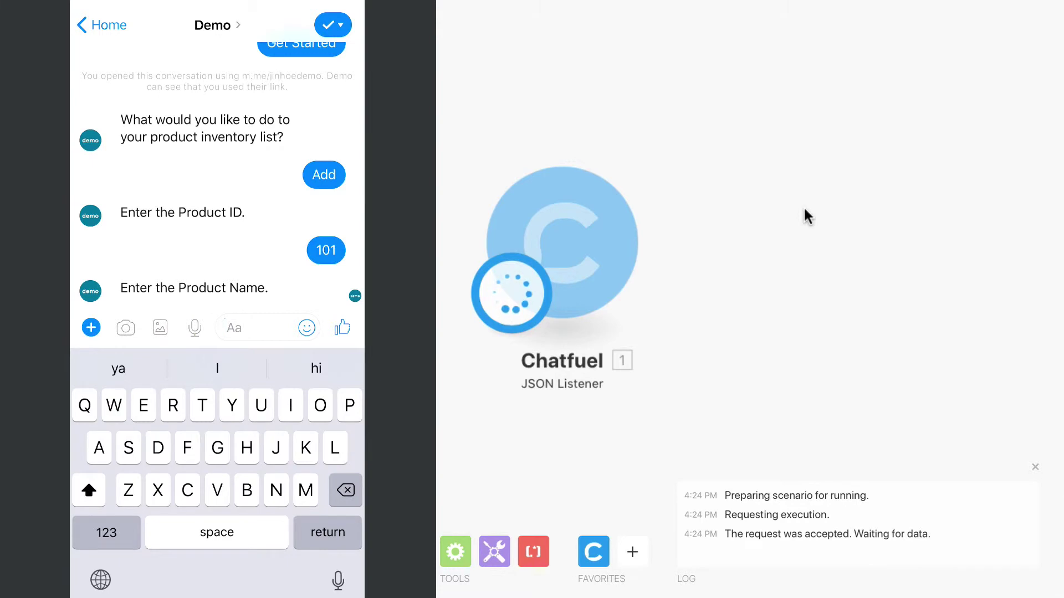
type("Dress")
key("Return")
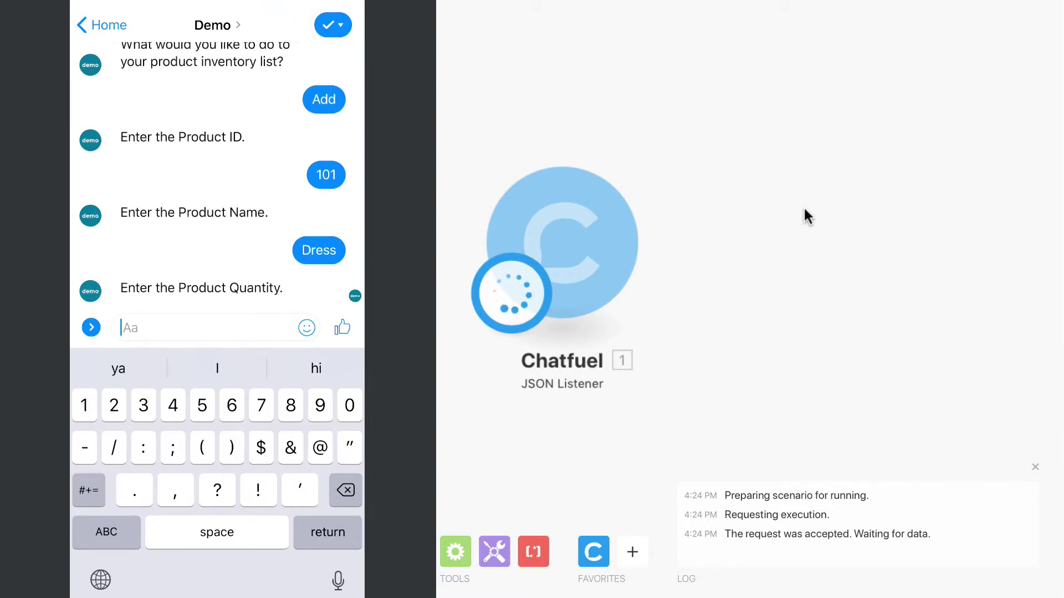
type("20")
key("Return")
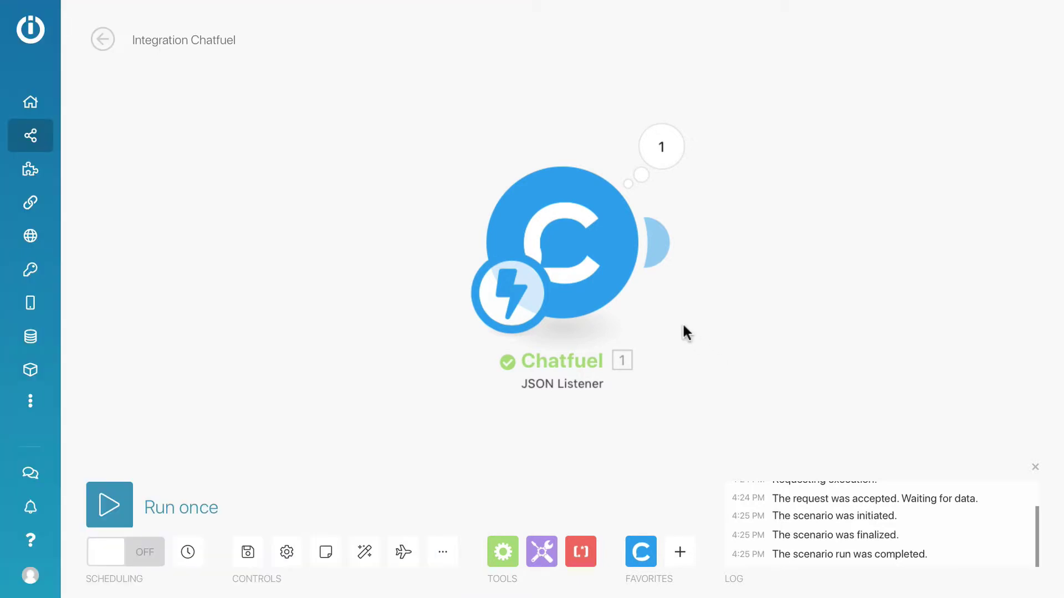
Step: Attach a Google Sheets 'Add a row' module after the Chatfuel listener
left_click(659, 245)
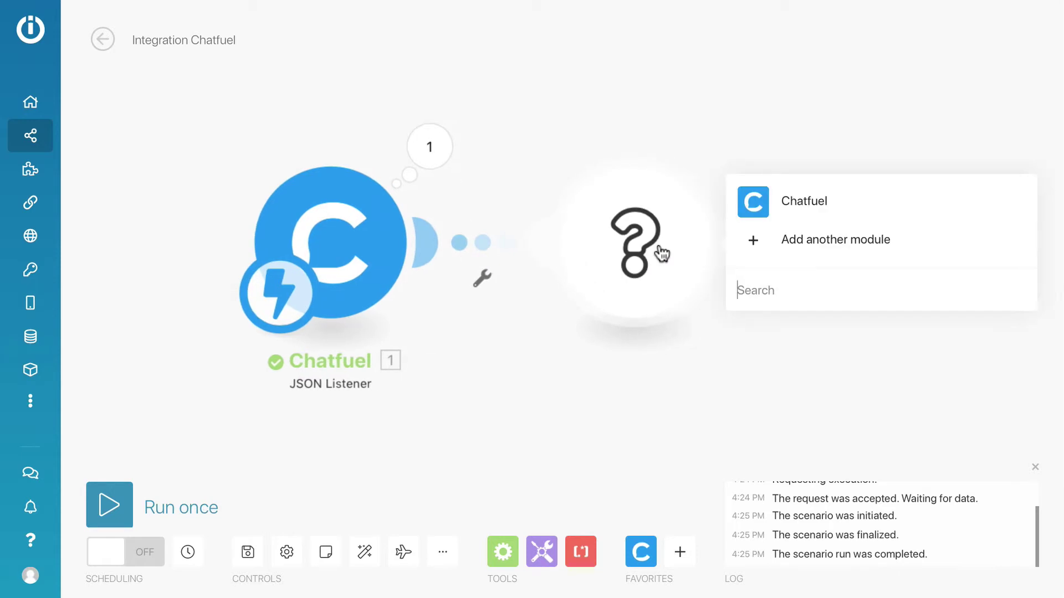
type("google")
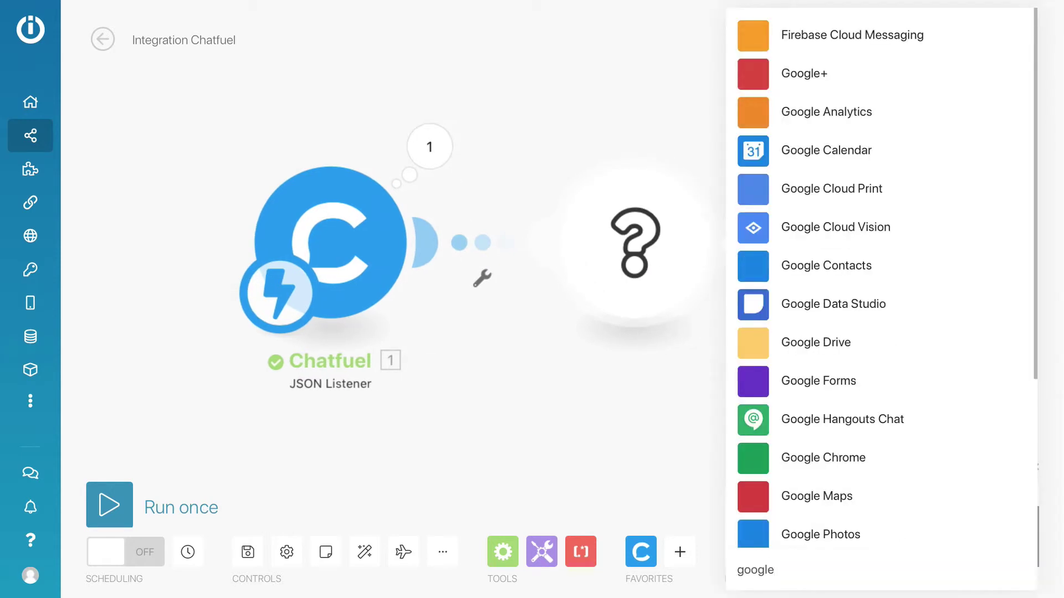
type(" sheet")
left_click(787, 243)
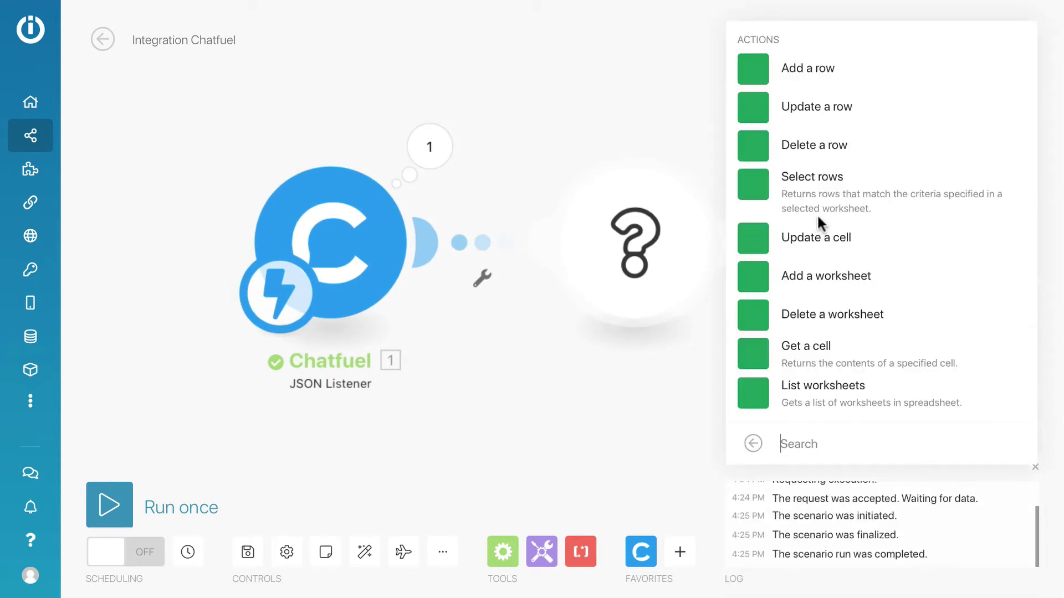
left_click(809, 77)
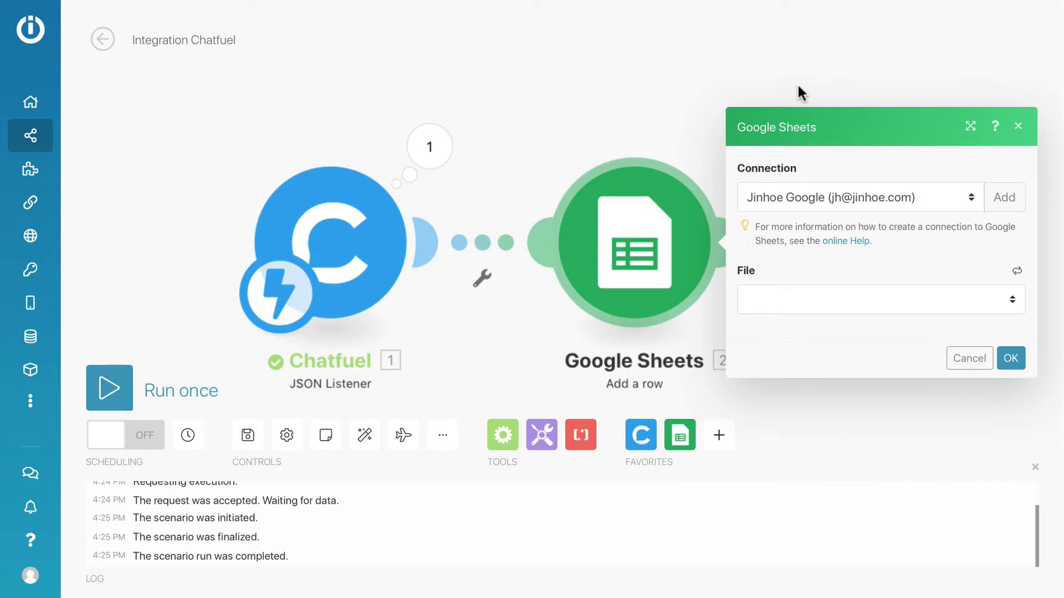
Step: Choose the Product Inventory spreadsheet as the module's file, with Sheet1 loaded, and close the execution log
left_click(800, 295)
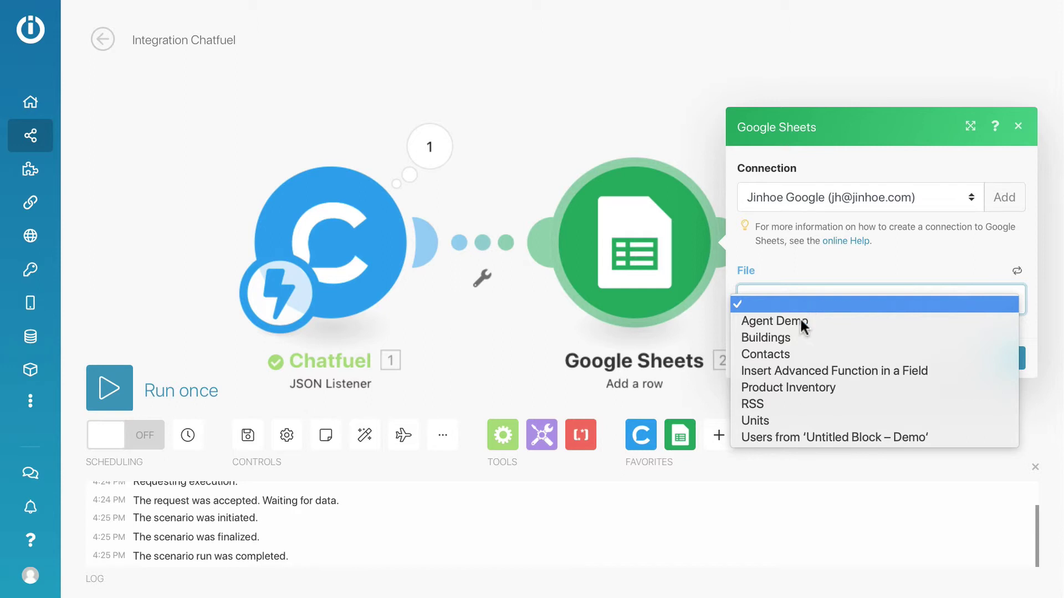
left_click(796, 387)
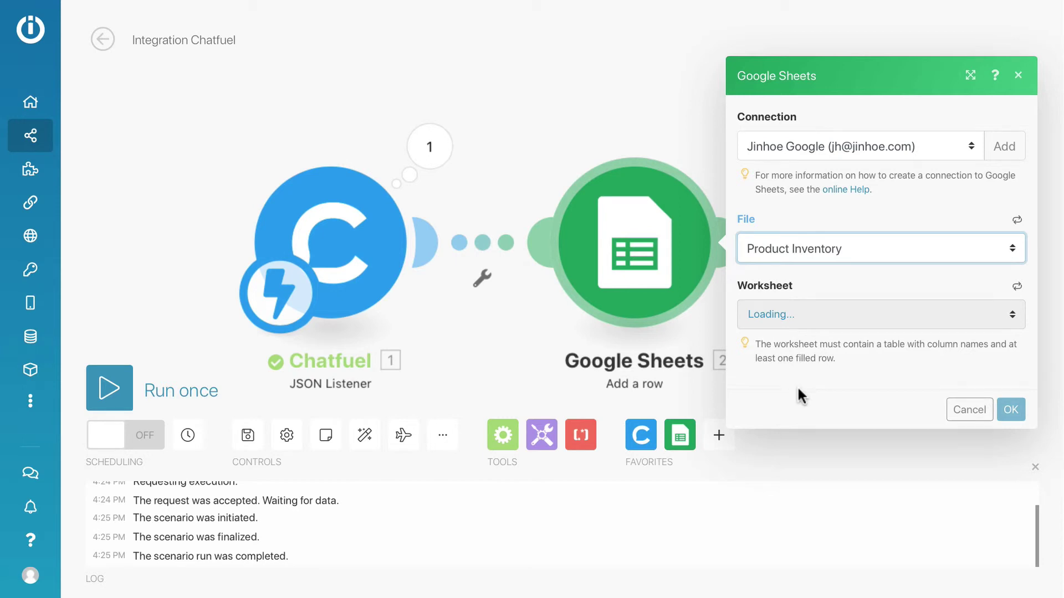
left_click(1035, 468)
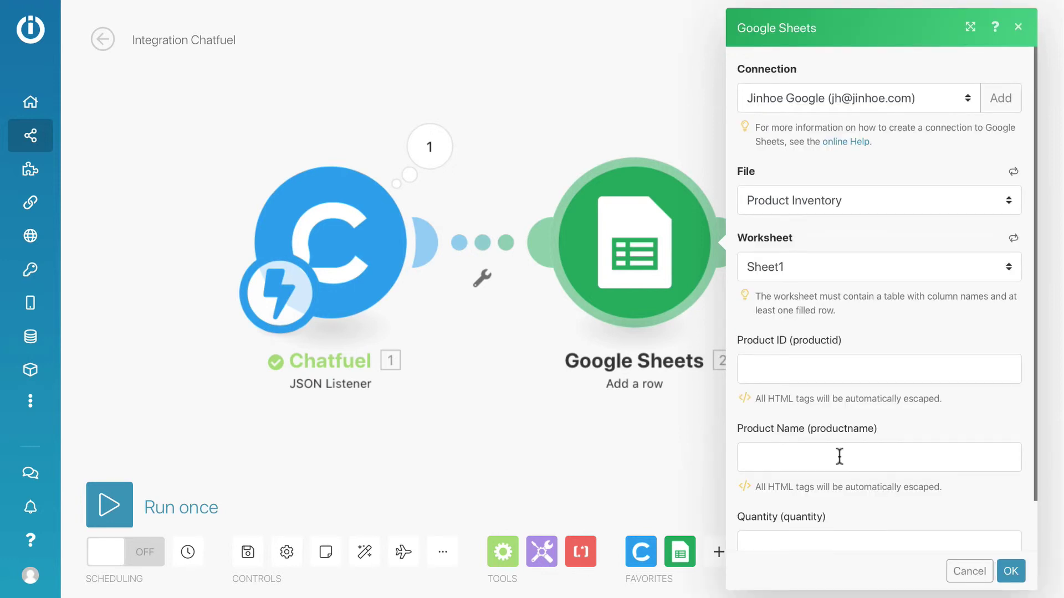
scroll(841, 453, "down", 1)
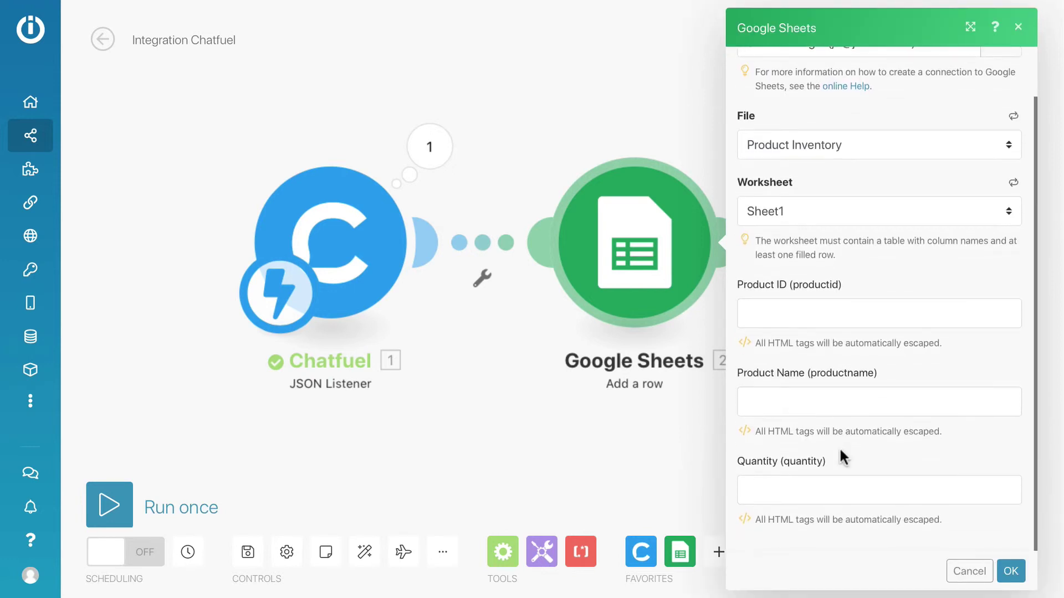
Step: Map productID, productName and productQty to Product ID, Product Name and Quantity, and confirm with OK
left_click(766, 317)
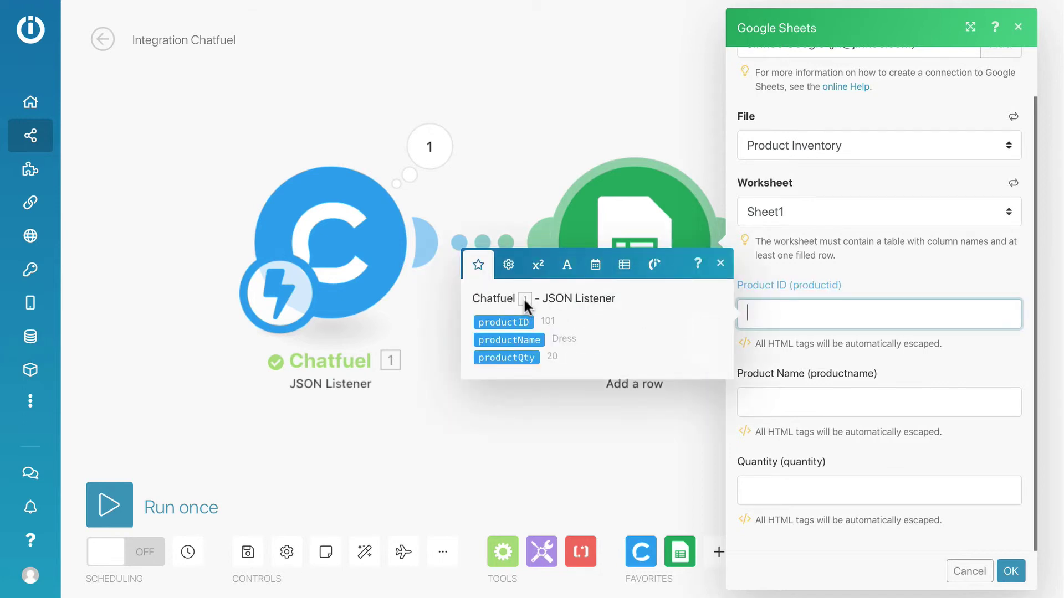
left_click(503, 320)
left_click(801, 400)
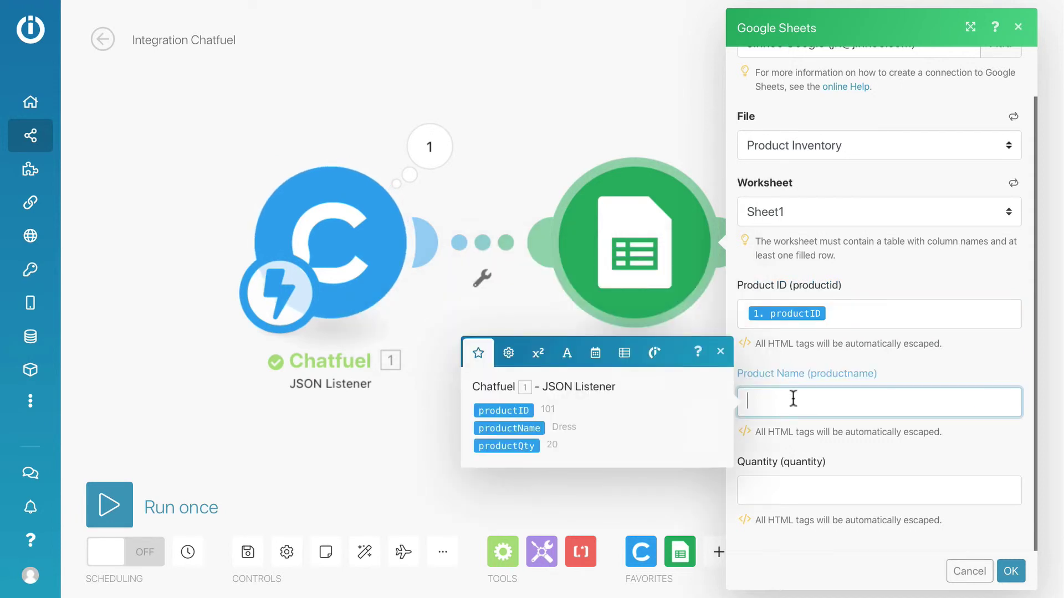
left_click(509, 429)
left_click(796, 490)
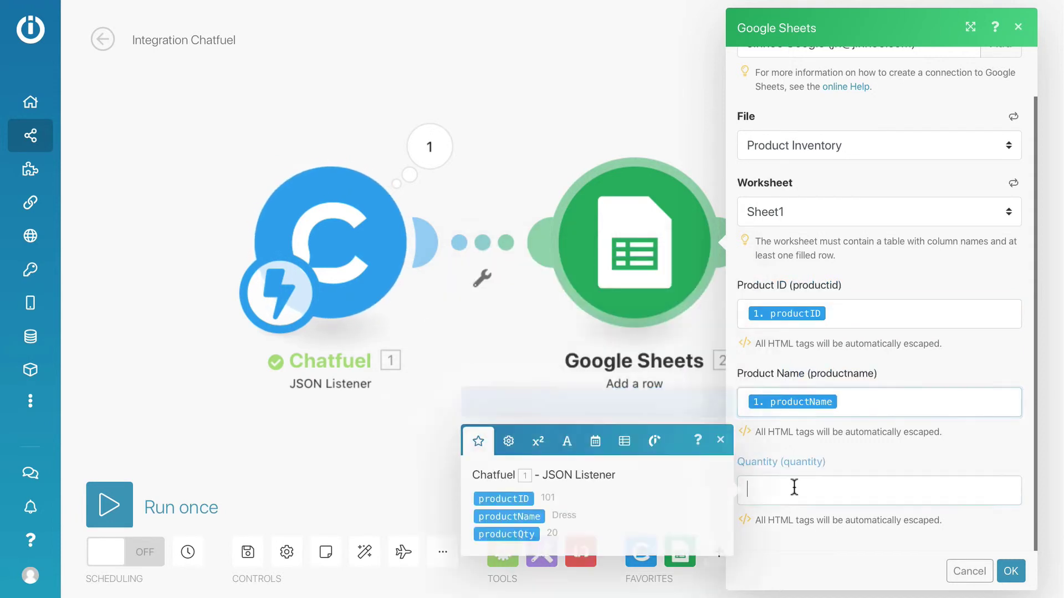
left_click(510, 535)
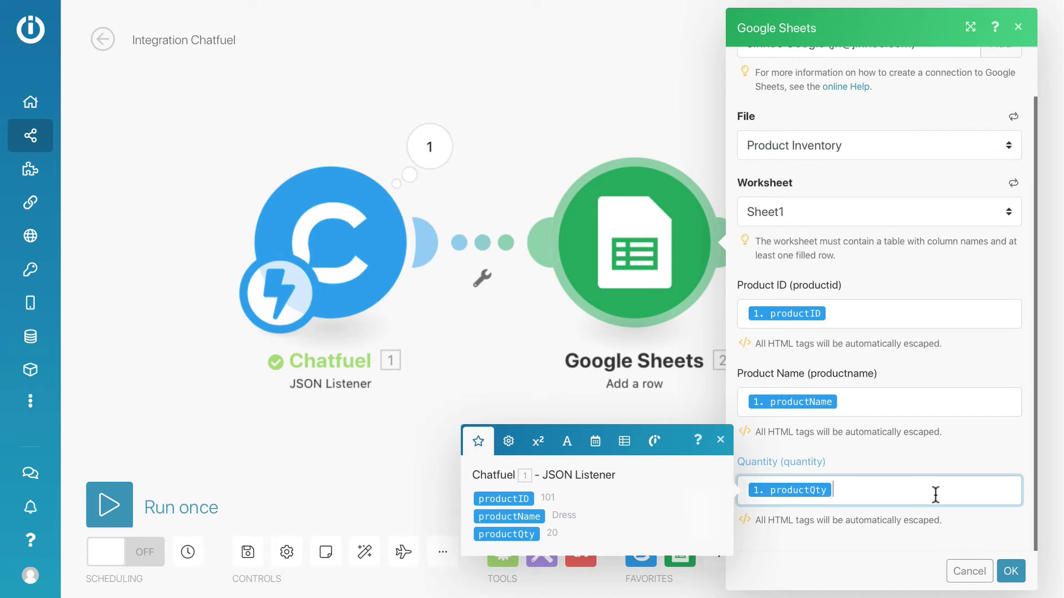
left_click(1010, 573)
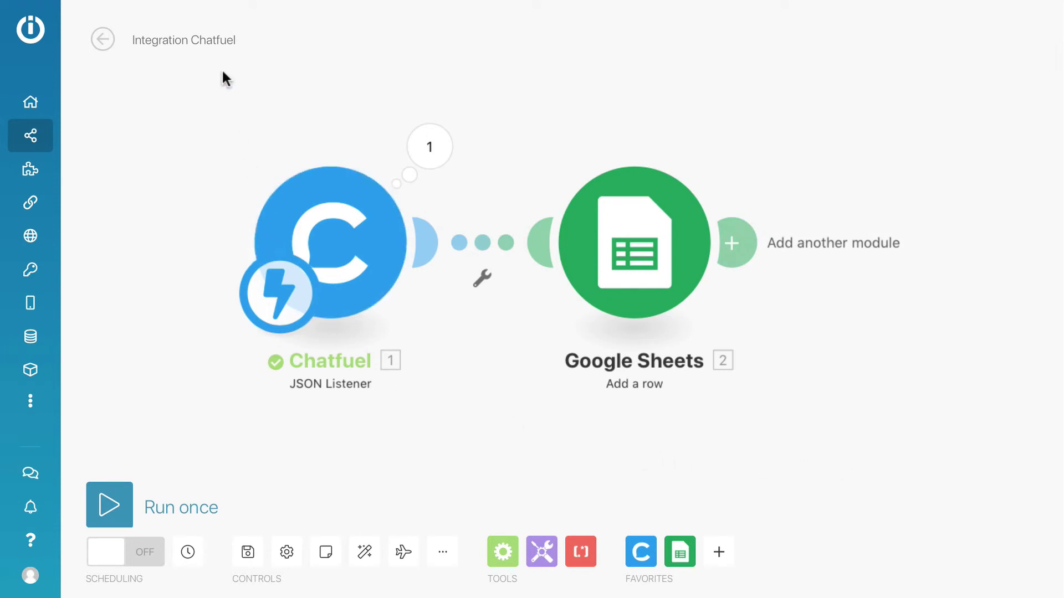
Step: Rename the scenario to 'Google Sheets' and save it
left_click(211, 41)
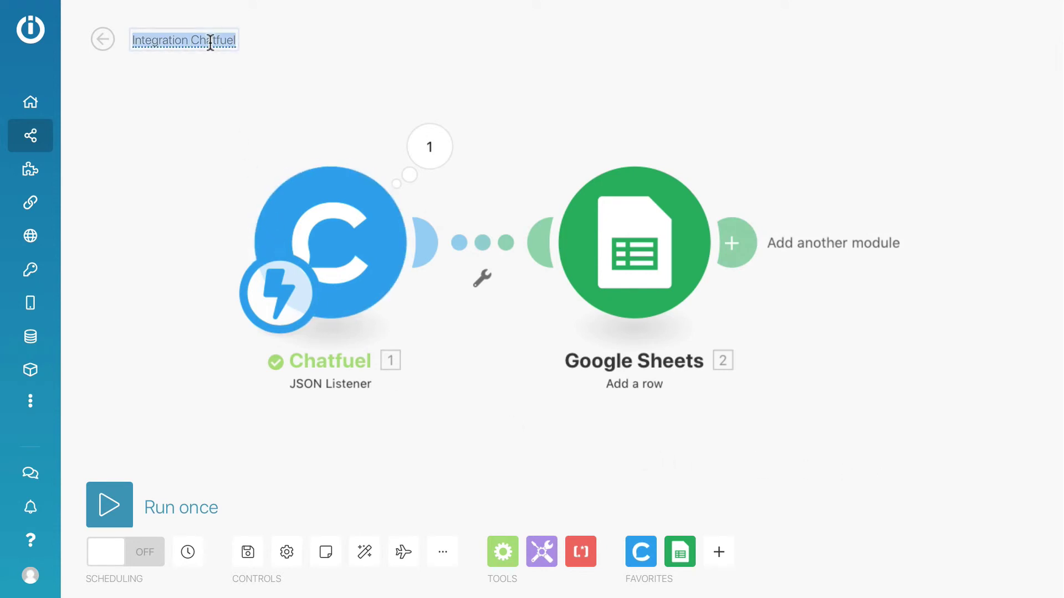
type("Google Shee")
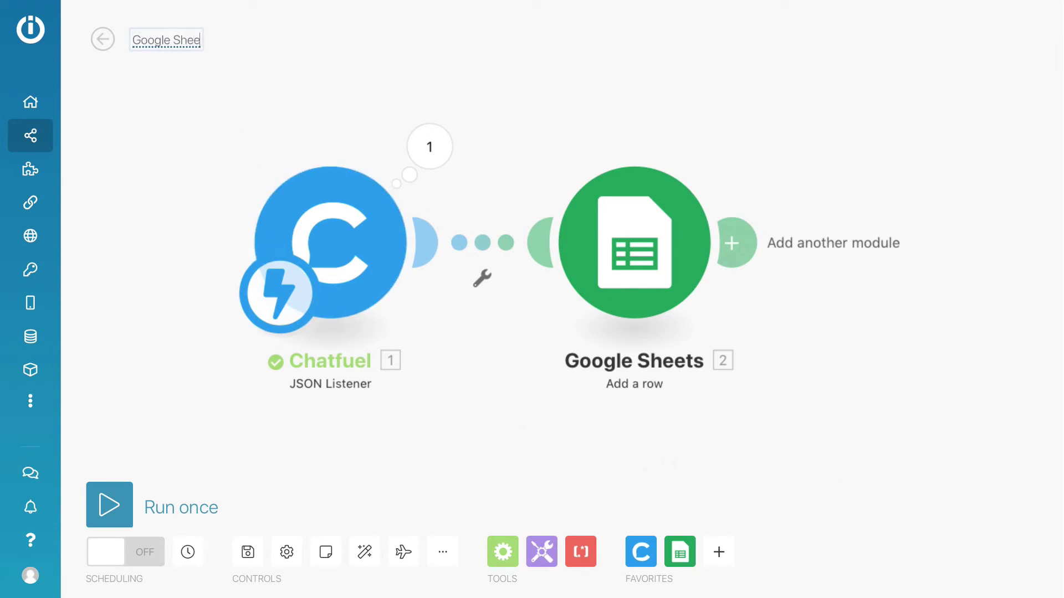
type("ts")
key("Return")
left_click(250, 560)
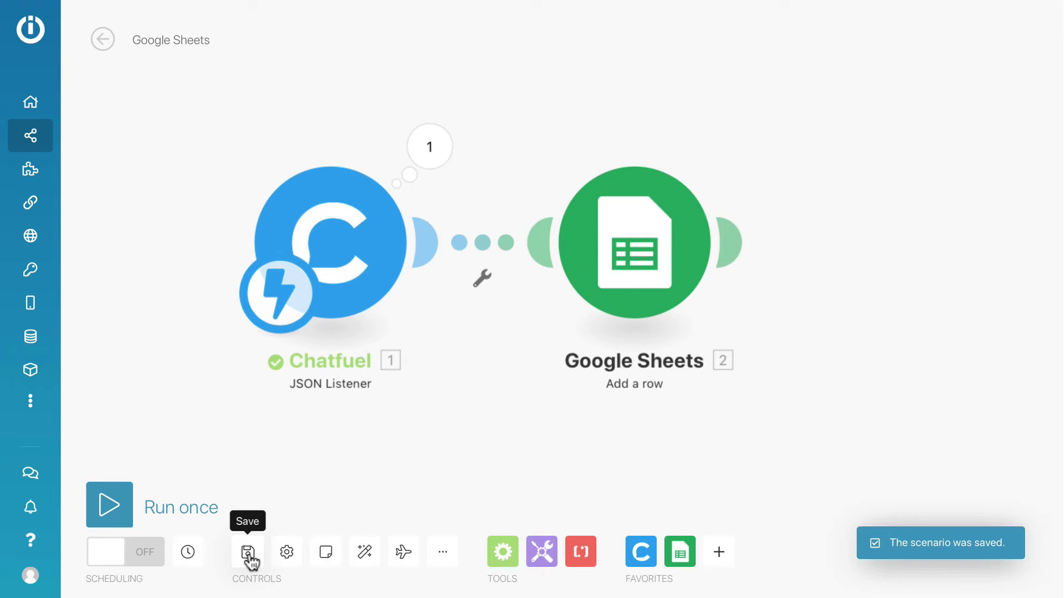
Step: Turn on the scenario's scheduling and activate it to run immediately
left_click(123, 553)
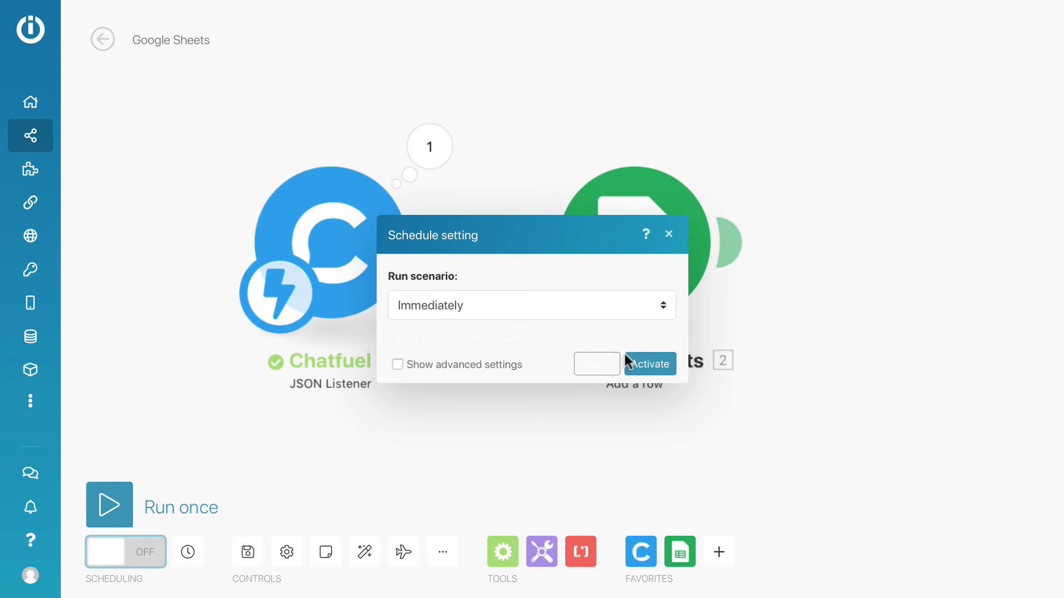
left_click(647, 364)
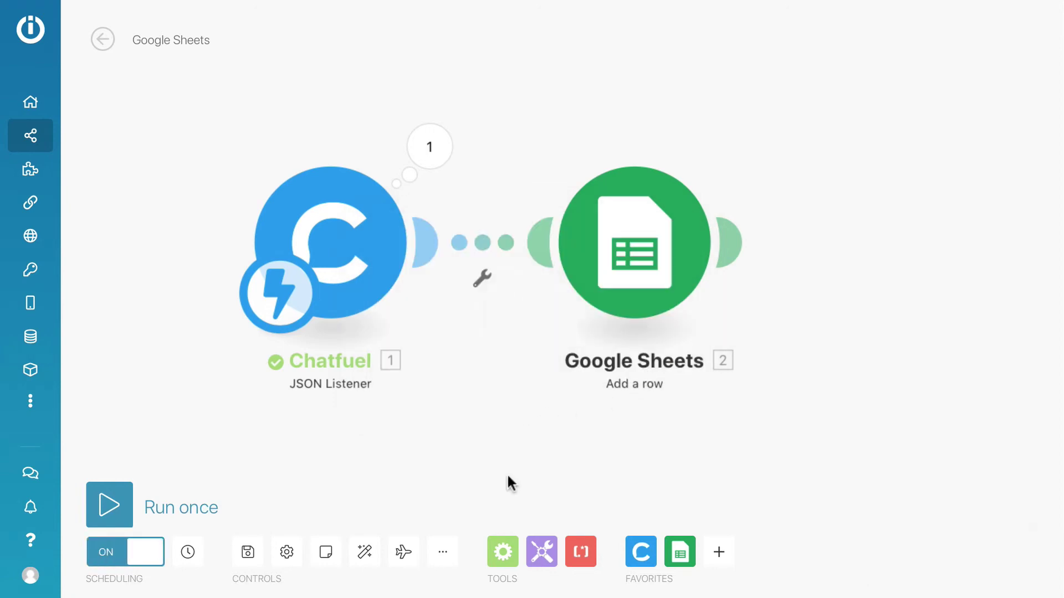
key("ctrl+Left")
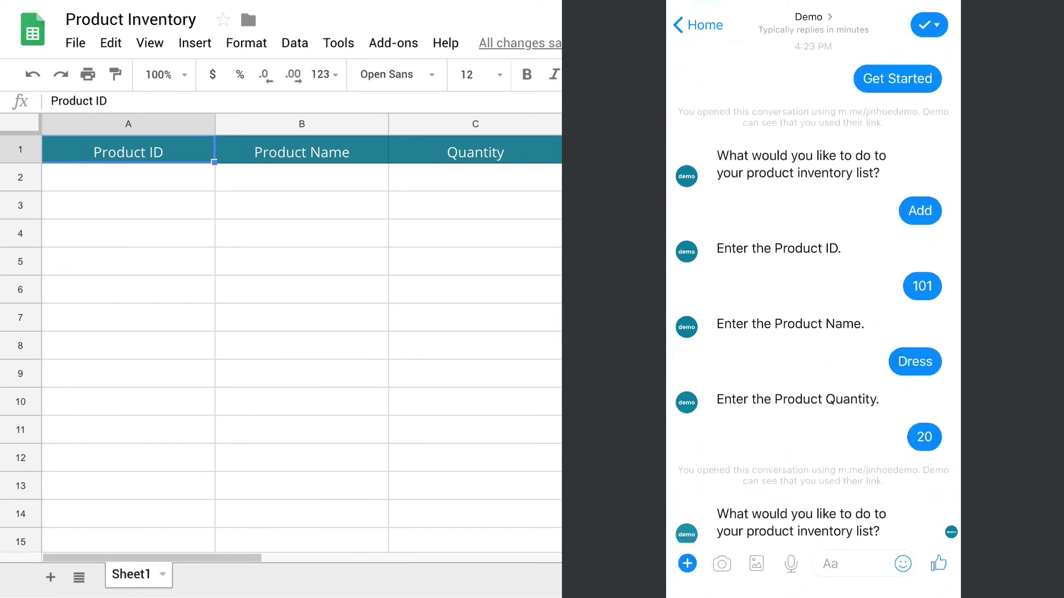
Step: Choose Add in the Messenger chat and send the bot 101, Dress and 20
left_click(813, 521)
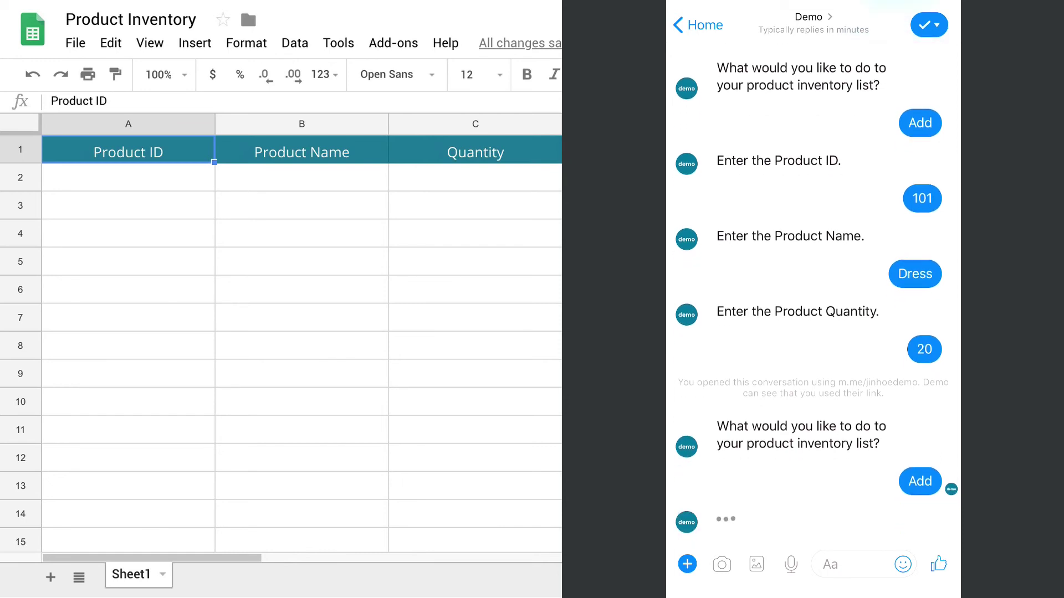
left_click(848, 564)
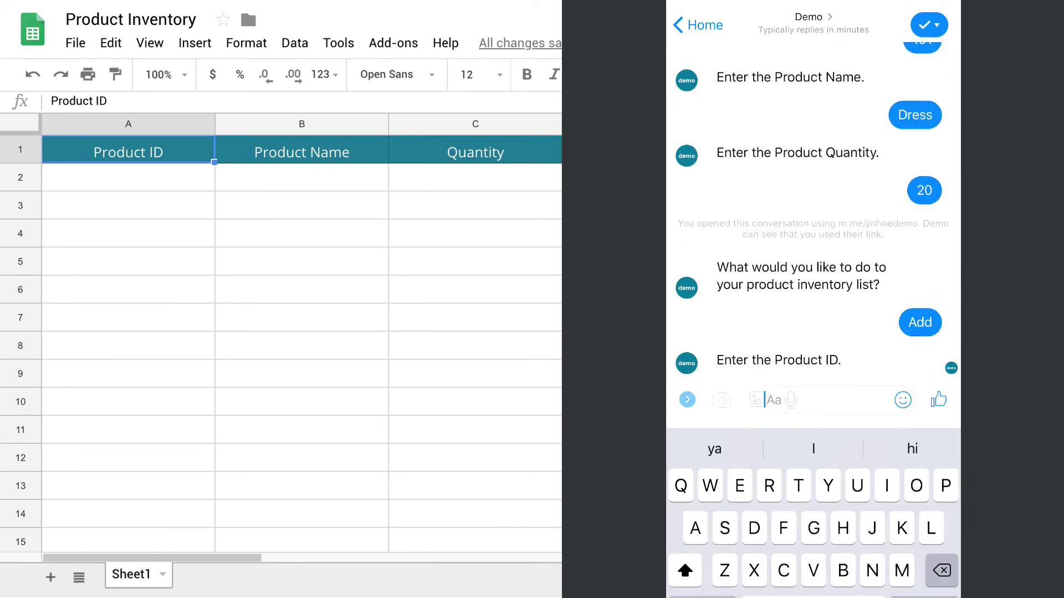
left_click(687, 327)
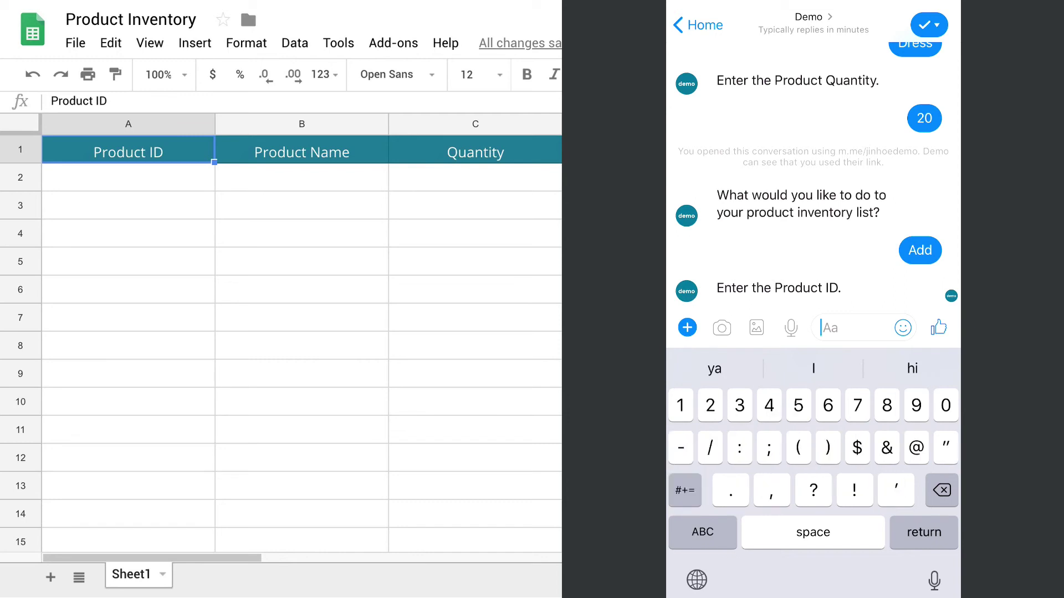
type("101")
left_click(937, 328)
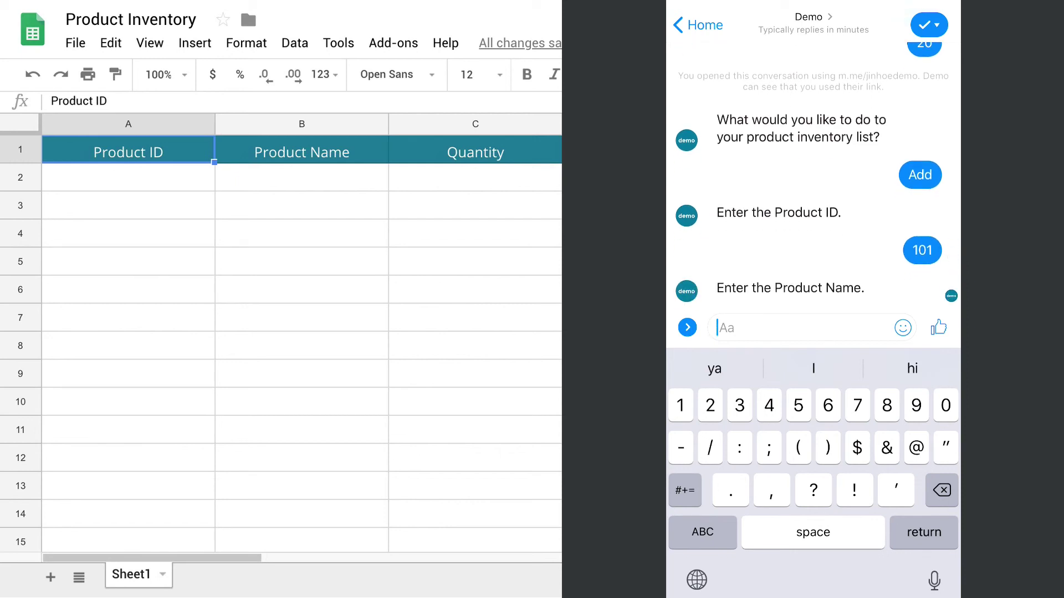
type("Dress")
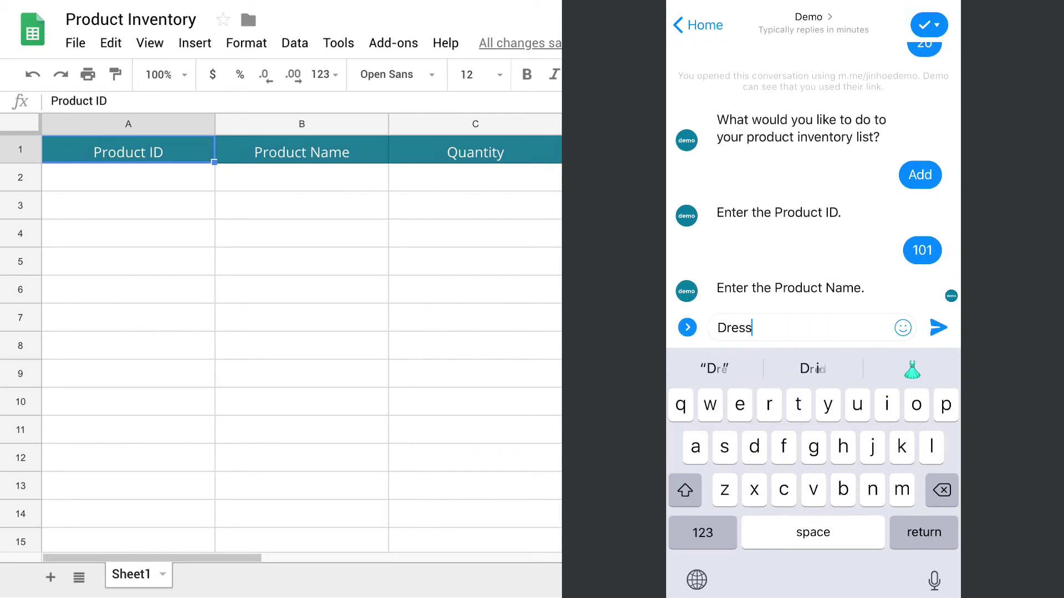
left_click(937, 327)
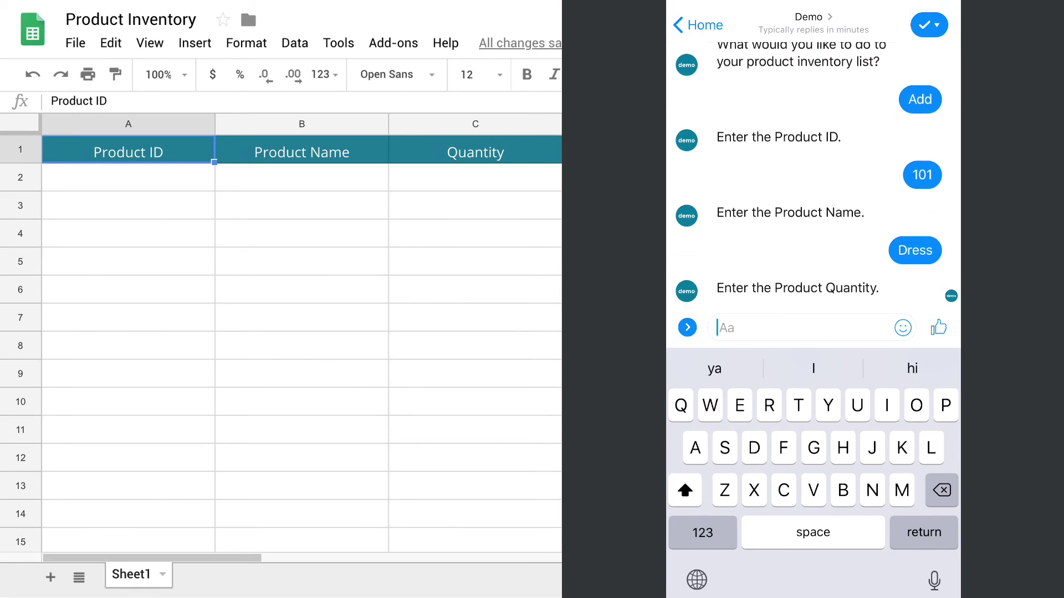
type("20")
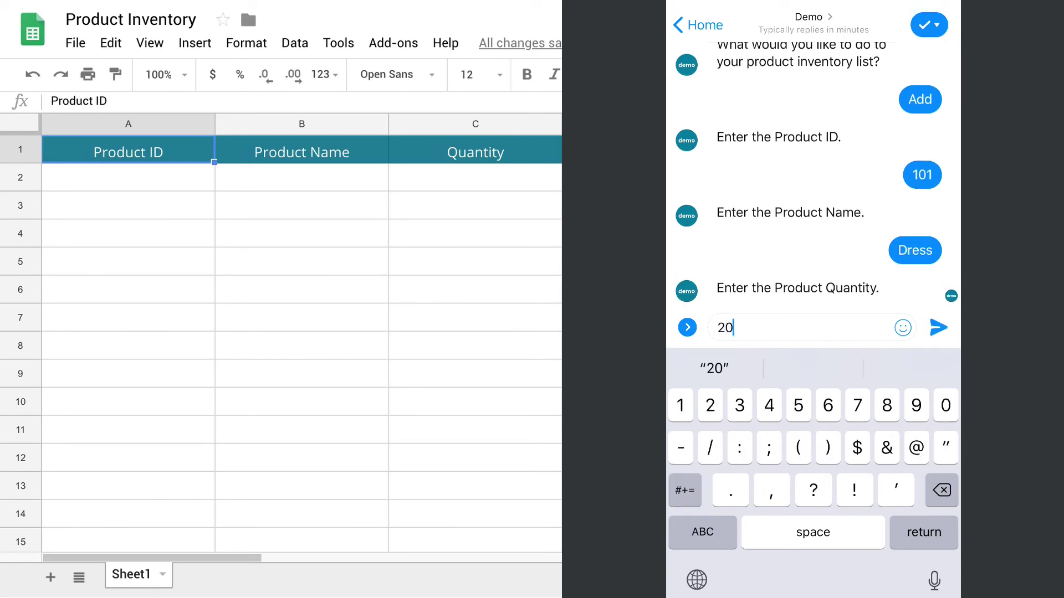
left_click(938, 327)
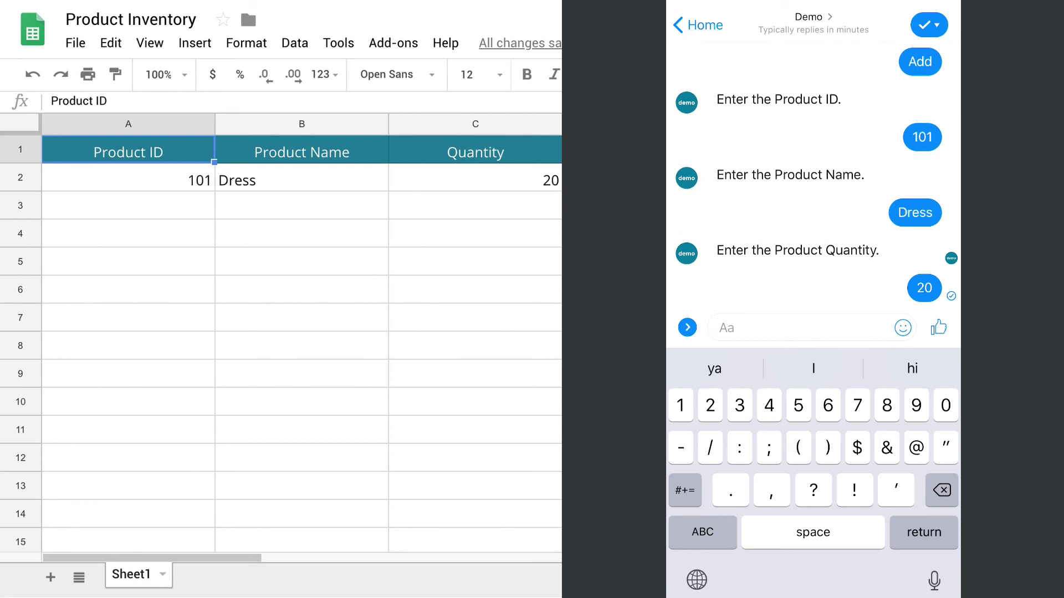
left_click(687, 327)
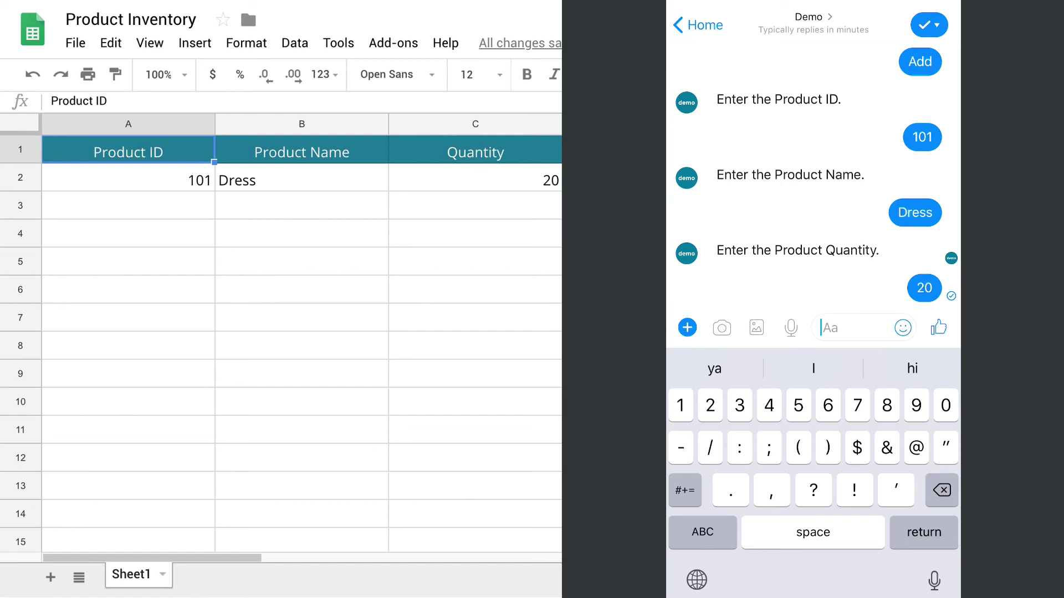